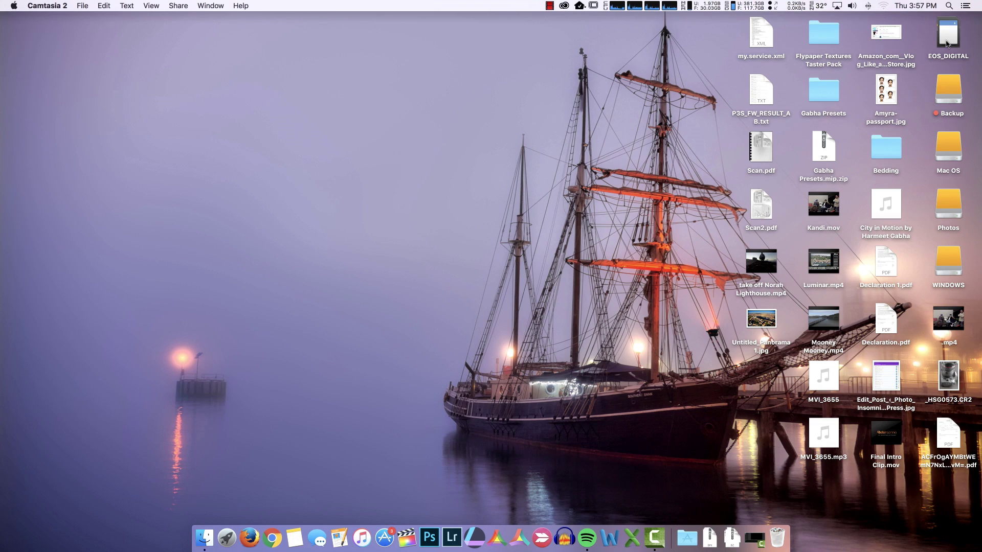
# Open EOS_DIGITAL › DCIM › 100CANON and enlarge the Finder window to show its 244 files
pyautogui.doubleClick(946, 44)
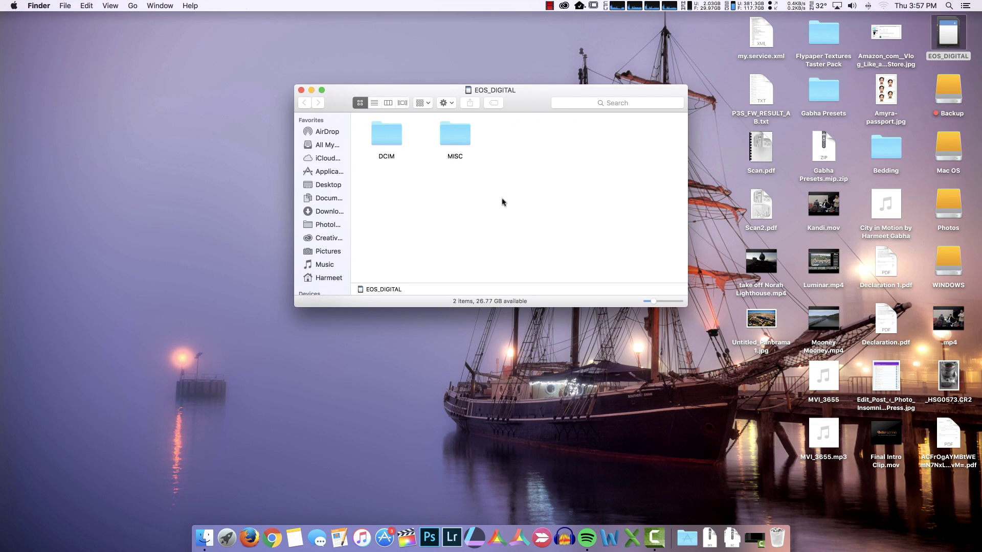
pyautogui.doubleClick(386, 134)
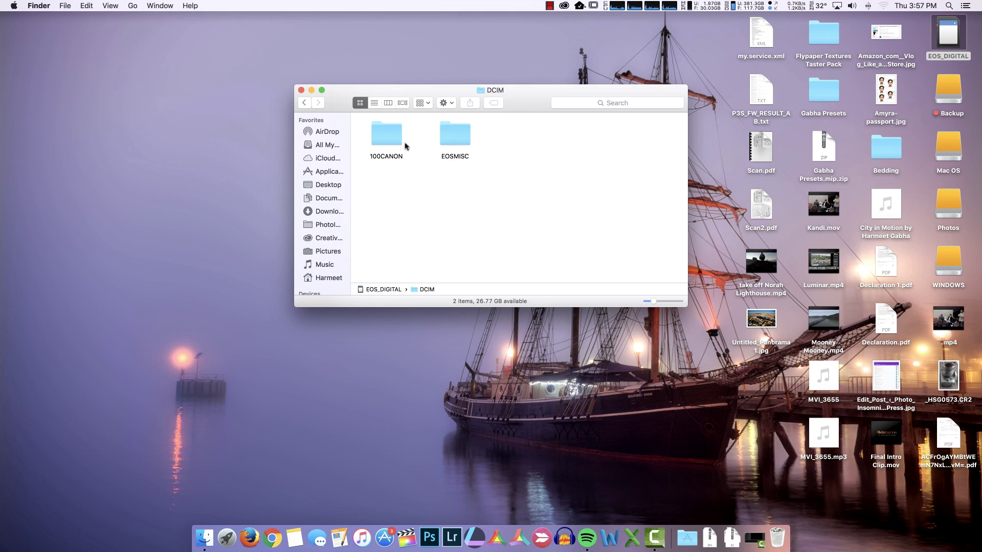
pyautogui.doubleClick(385, 134)
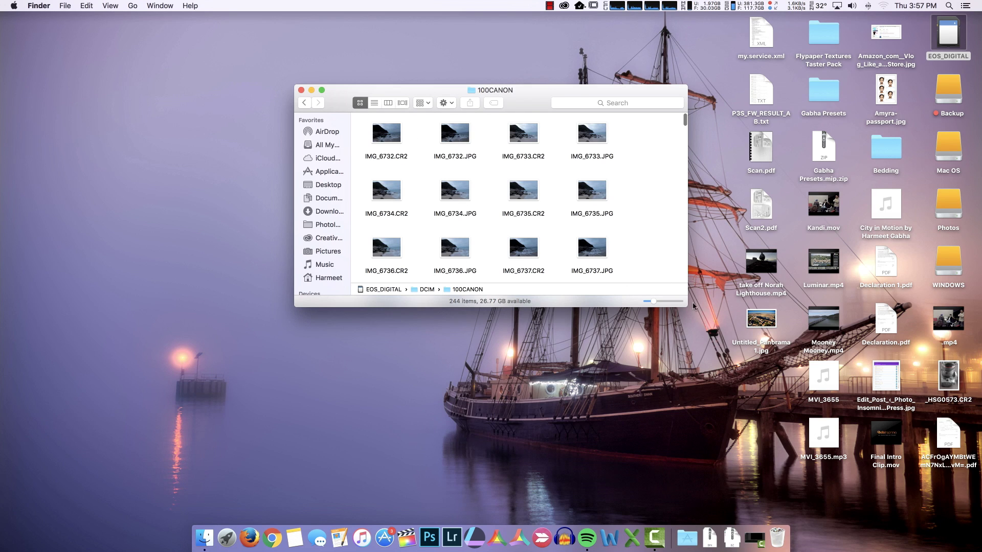
pyautogui.moveTo(688, 307); pyautogui.dragTo(890, 491)
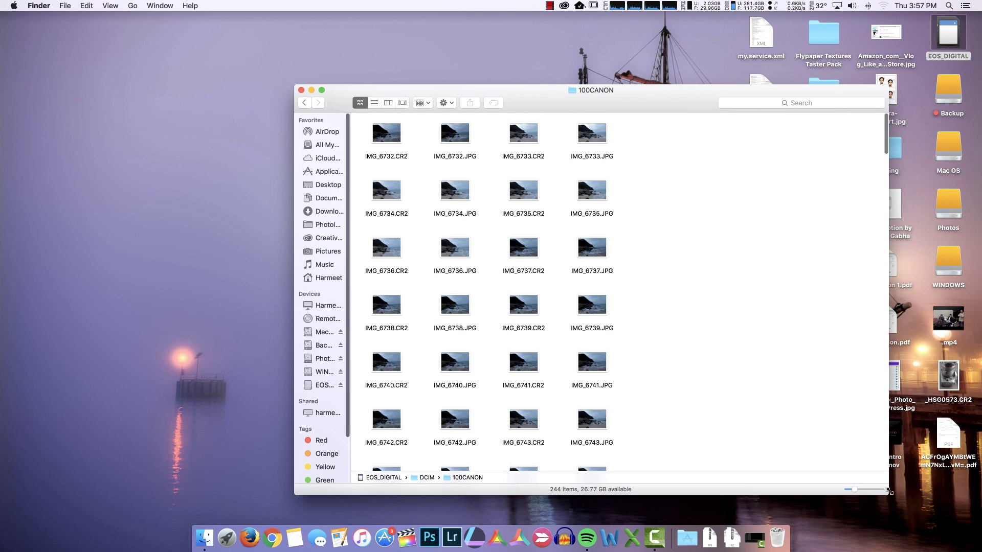
pyautogui.scroll(-20, 668, 253)
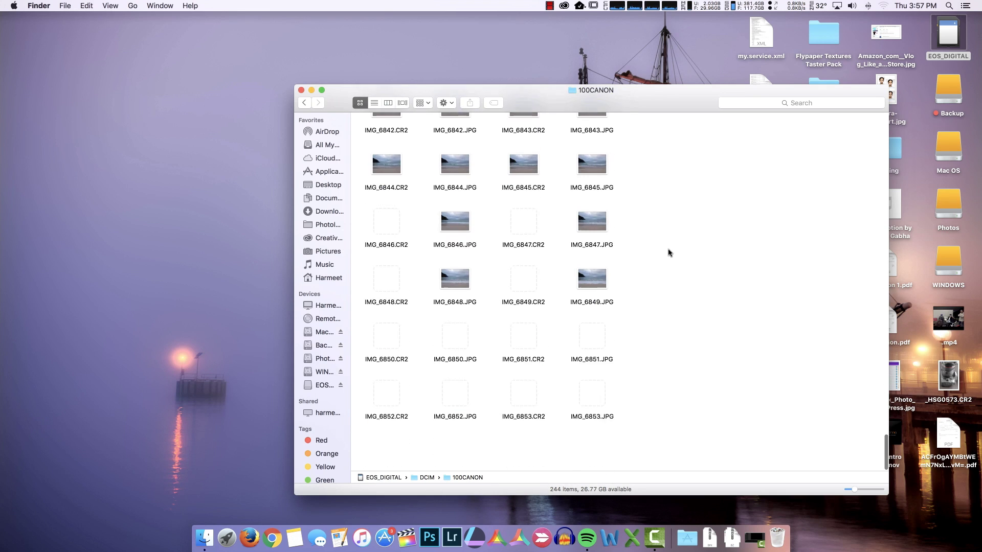
pyautogui.scroll(20, 668, 252)
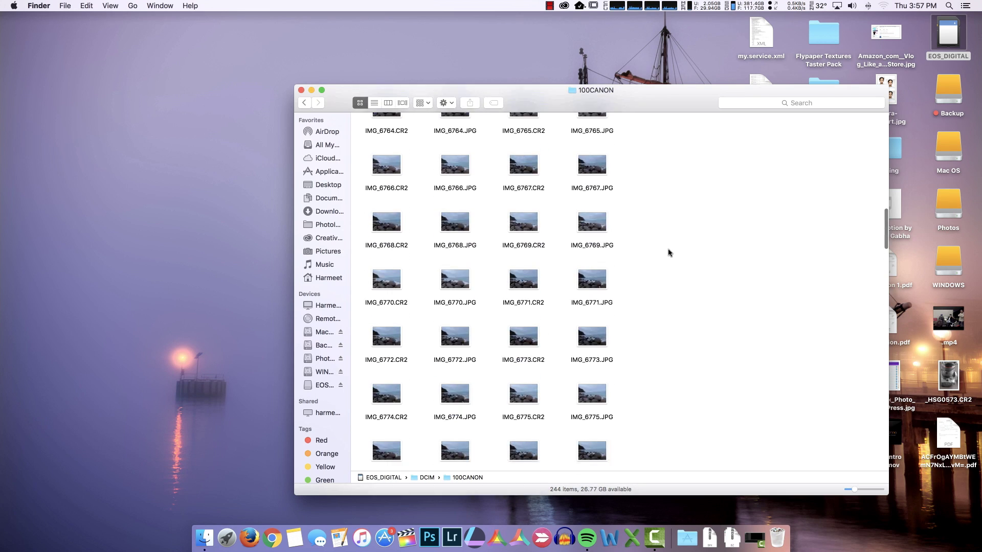
pyautogui.scroll(10, 668, 253)
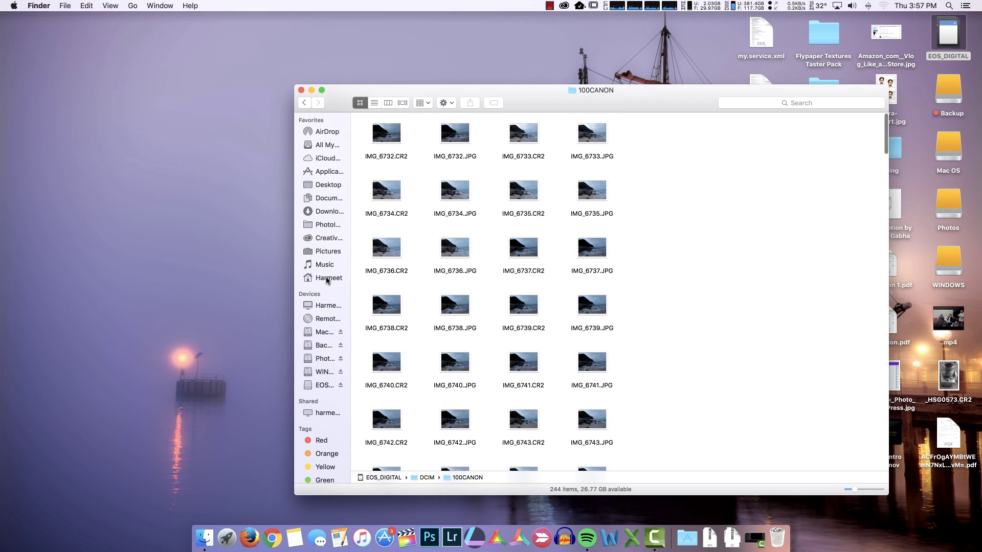
# Open a second Finder window at the upper left, beside the 100CANON window
pyautogui.rightClick(205, 541)
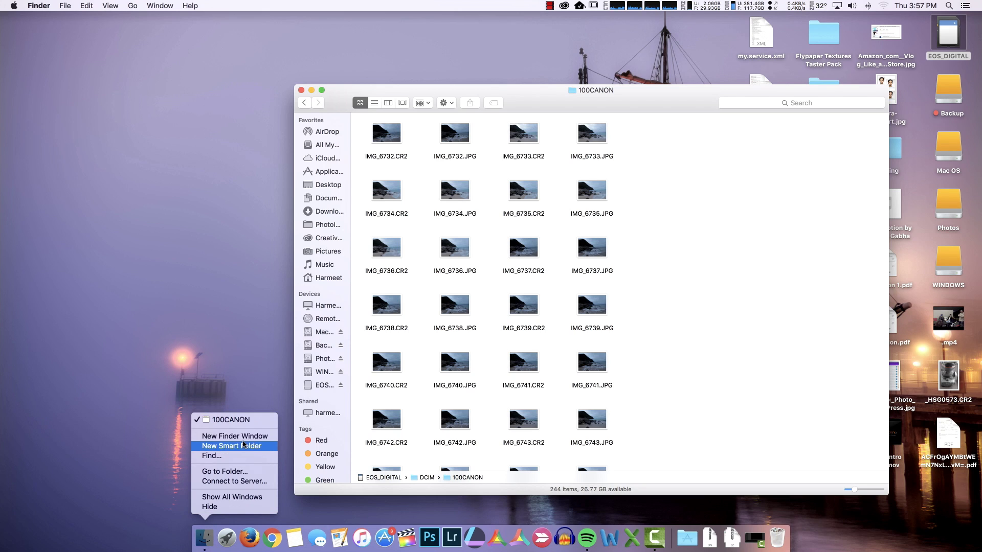
pyautogui.click(240, 437)
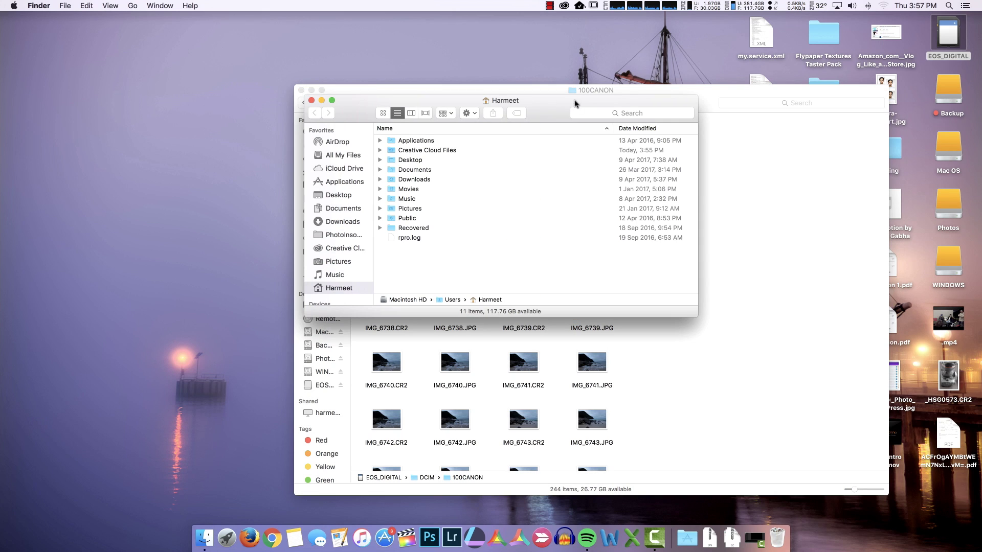
pyautogui.moveTo(575, 104); pyautogui.dragTo(299, 52)
pyautogui.moveTo(590, 88); pyautogui.dragTo(675, 94)
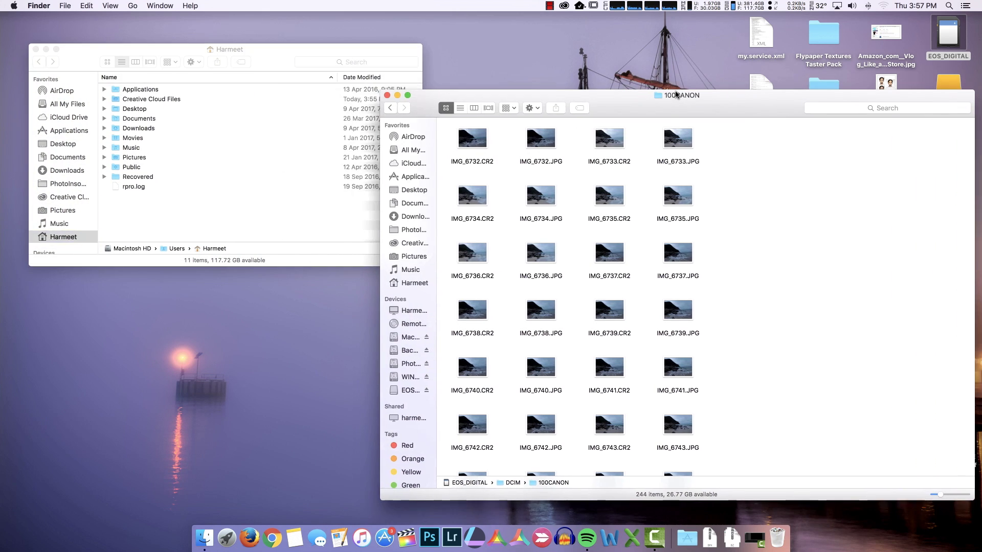
pyautogui.scroll(-5, 85, 167)
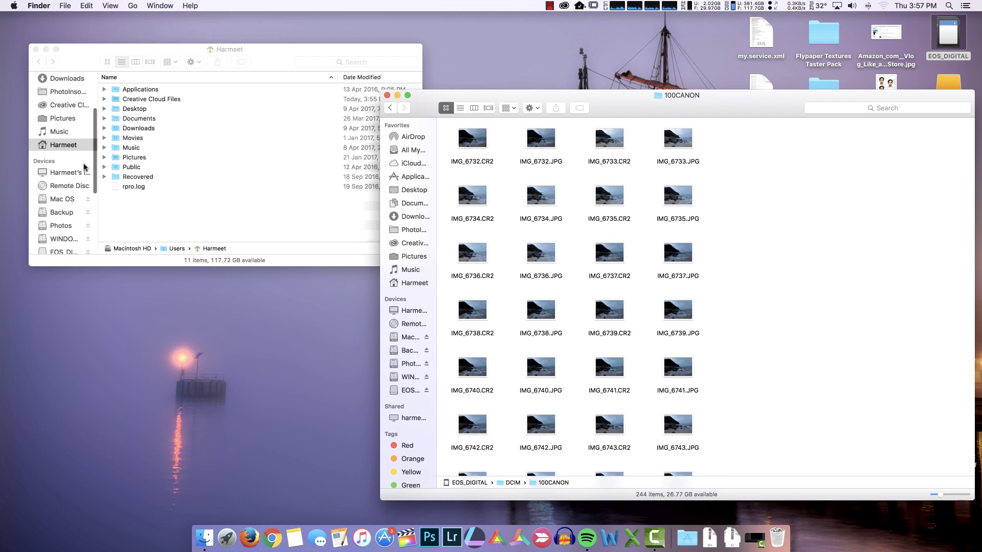
pyautogui.scroll(-4, 85, 167)
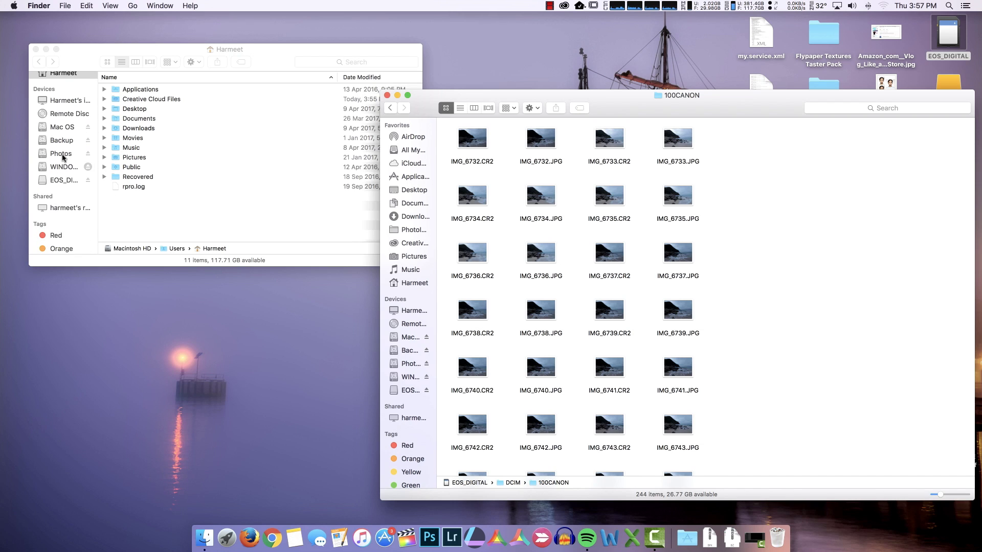
# Create a new folder named '04 Zenith Beach' inside Photos › 2017
pyautogui.click(63, 157)
pyautogui.click(57, 157)
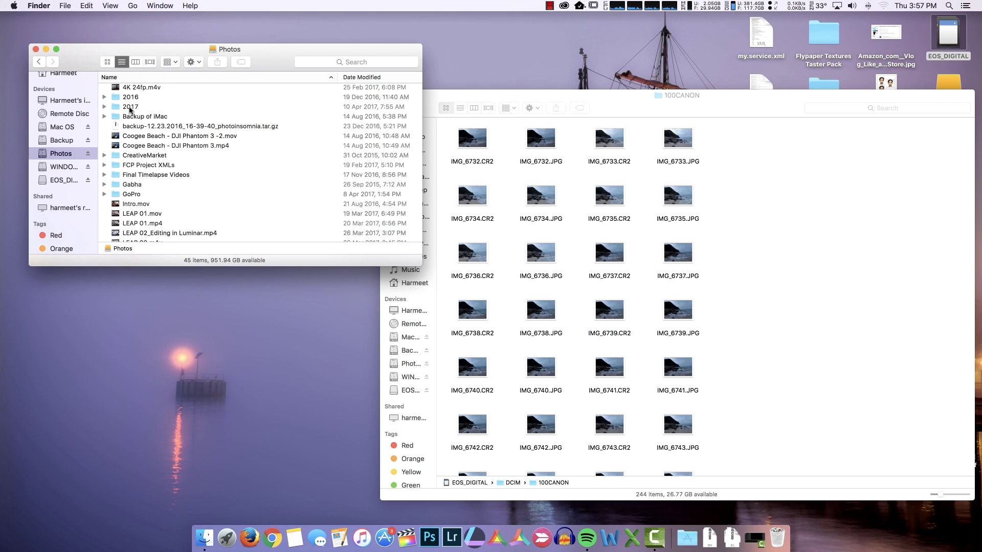
pyautogui.doubleClick(130, 108)
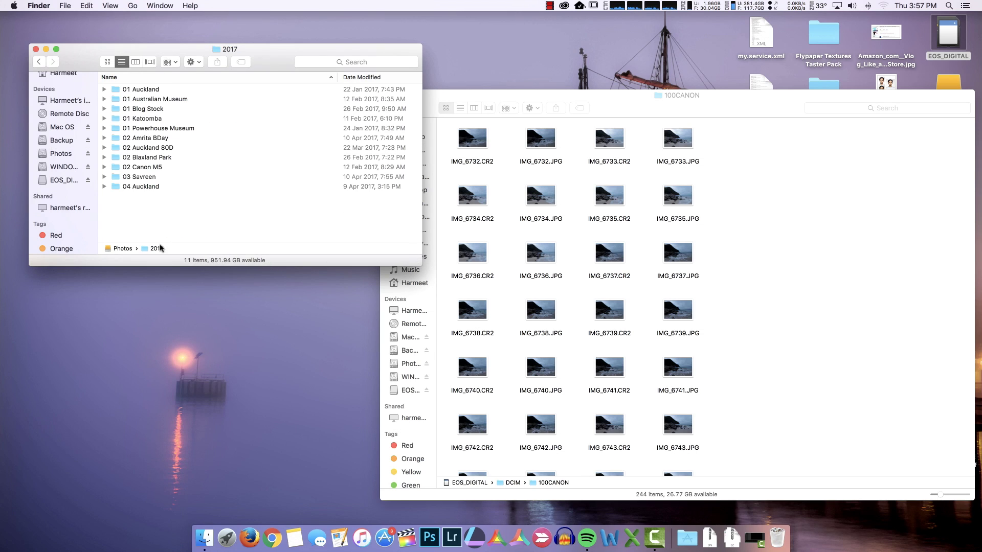
pyautogui.rightClick(145, 205)
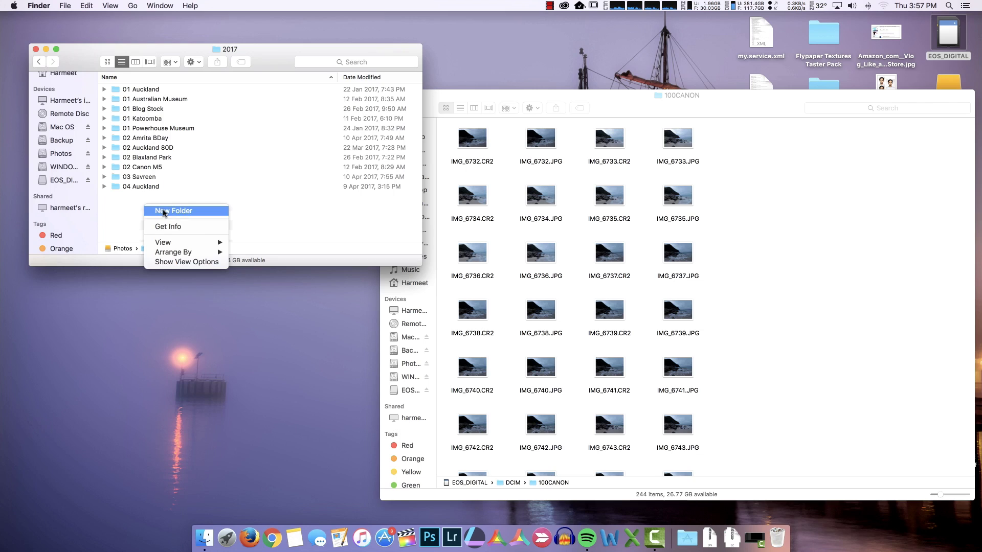
pyautogui.click(164, 212)
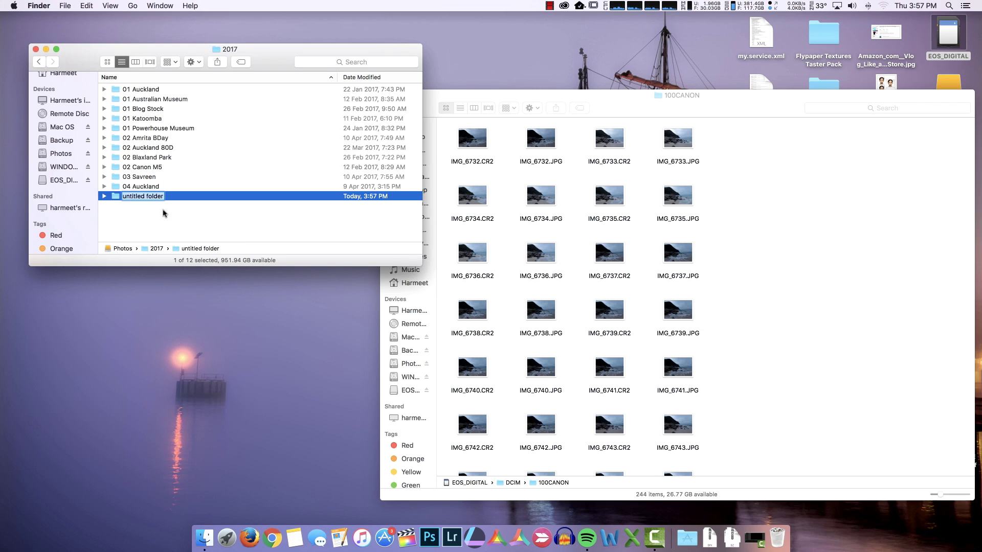
pyautogui.write('04 N')
pyautogui.press('BackSpace')
pyautogui.write('Zenith Beach')
pyautogui.press('Return')
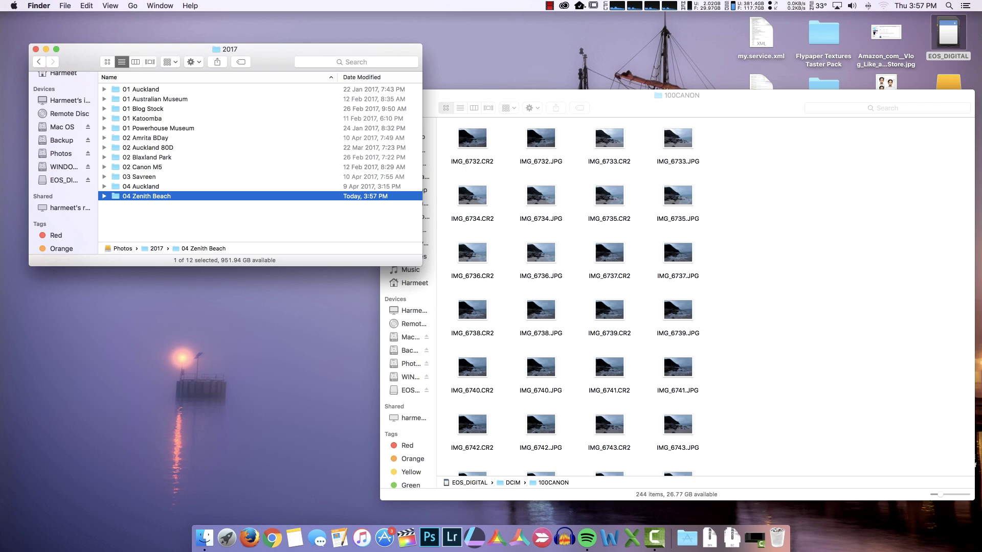
# Open 04 Zenith Beach, then select all 244 files in 100CANON and drag them in to copy
pyautogui.doubleClick(143, 196)
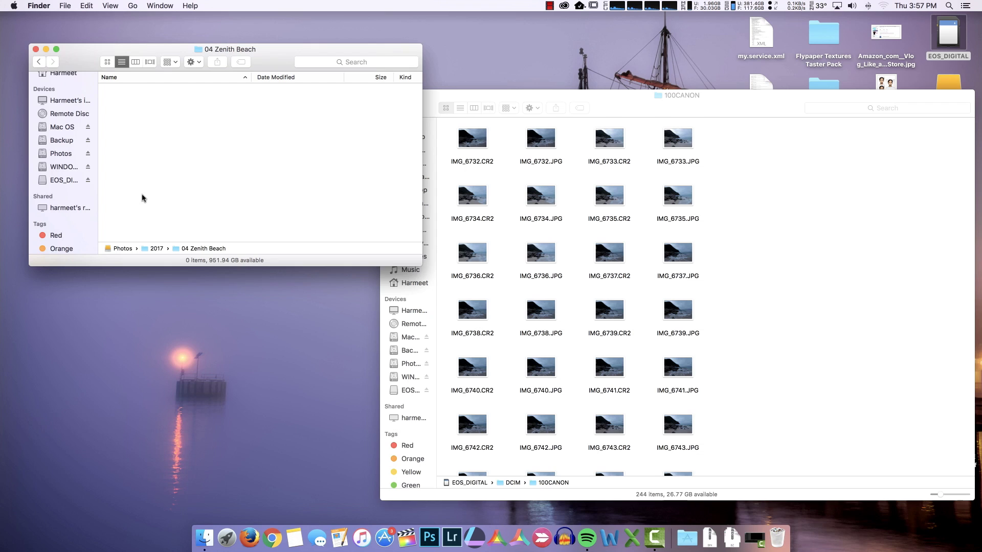
pyautogui.click(838, 262)
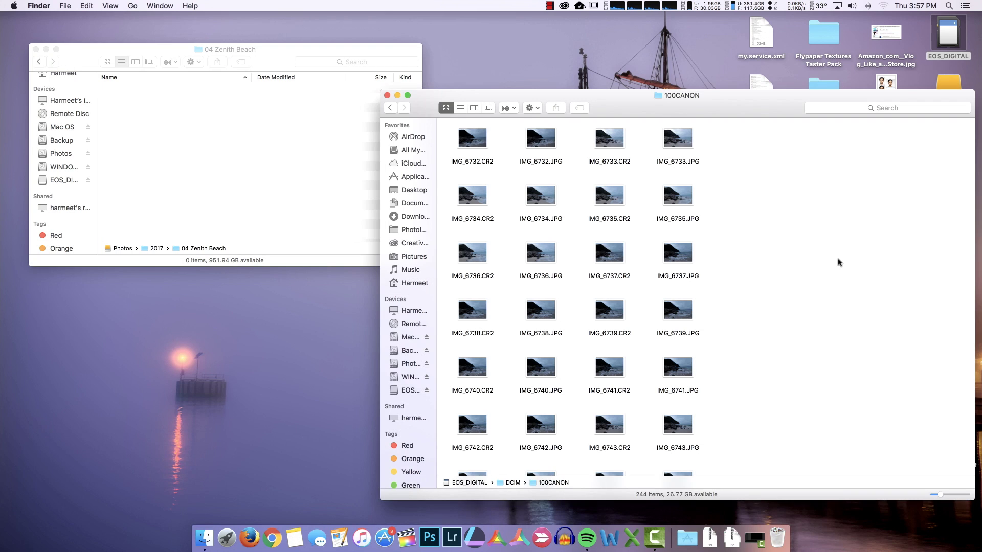
pyautogui.click(477, 147)
pyautogui.press('cmd+a')
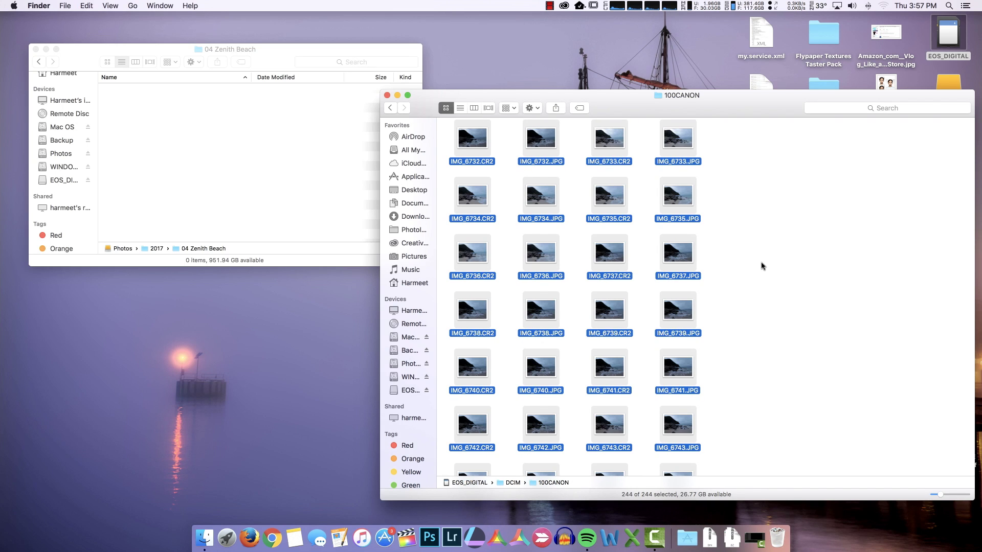
pyautogui.scroll(-20, 762, 266)
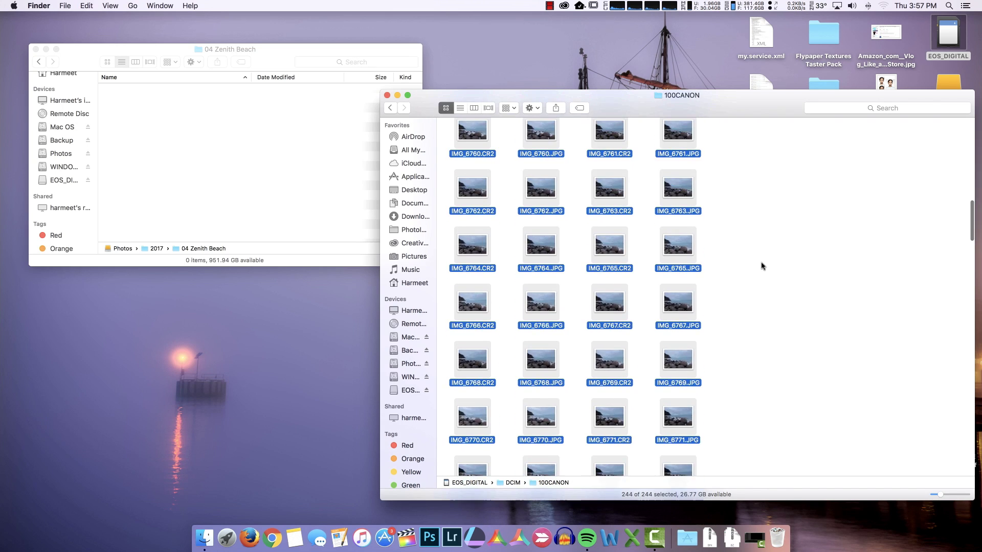
pyautogui.scroll(-15, 762, 265)
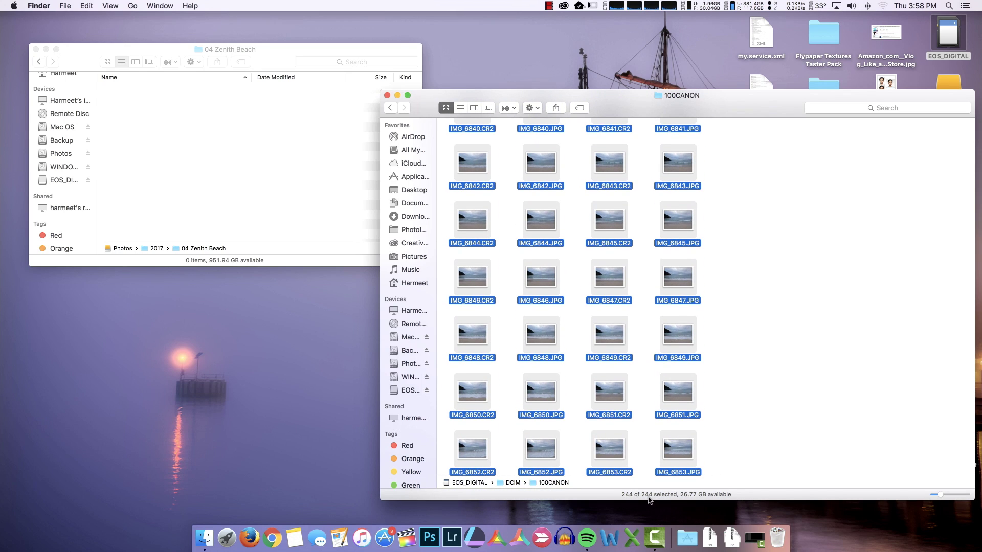
pyautogui.scroll(10, 734, 445)
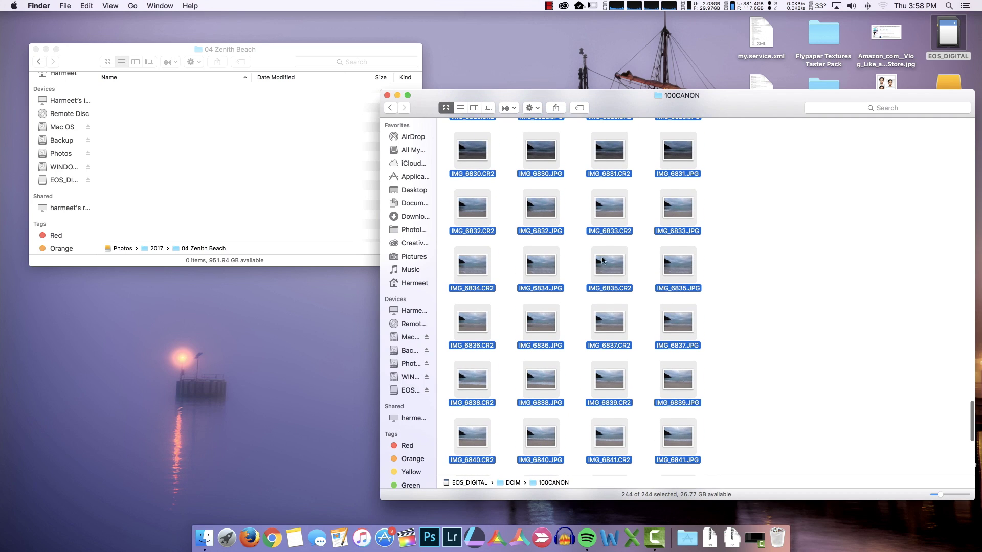
pyautogui.moveTo(615, 209); pyautogui.dragTo(200, 152)
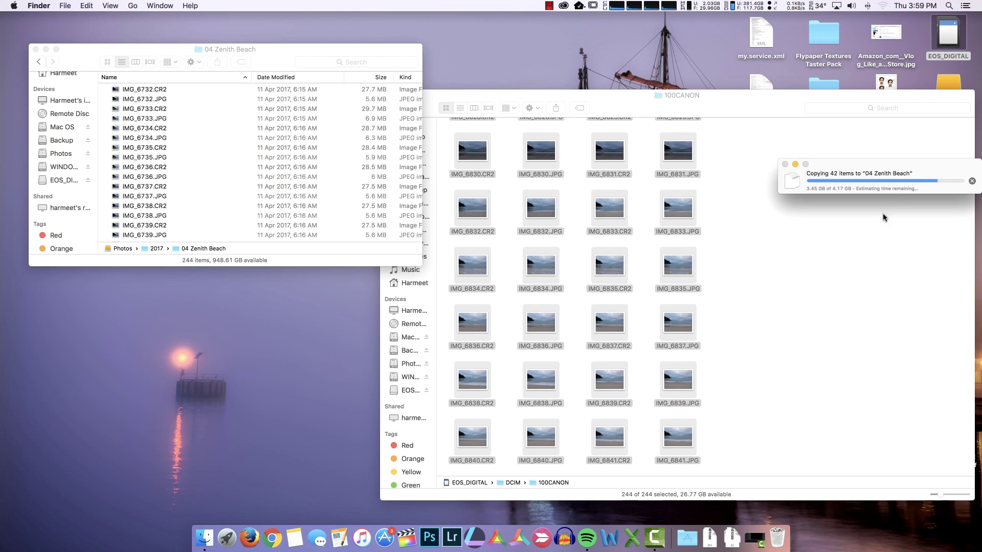
# Launch Lightroom, dismiss the update notice, and browse the Library's 2017 folders, checking Finder briefly
pyautogui.click(452, 538)
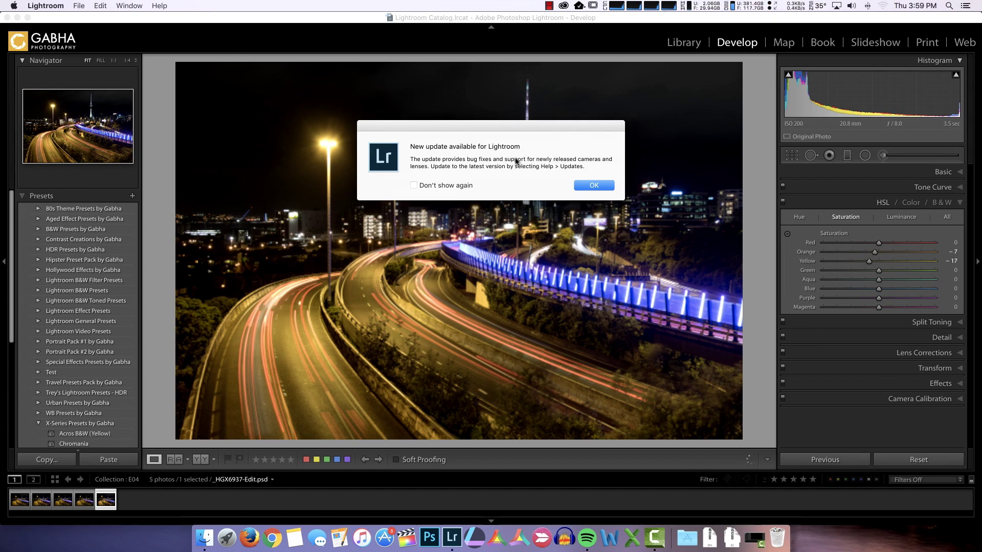
pyautogui.click(602, 186)
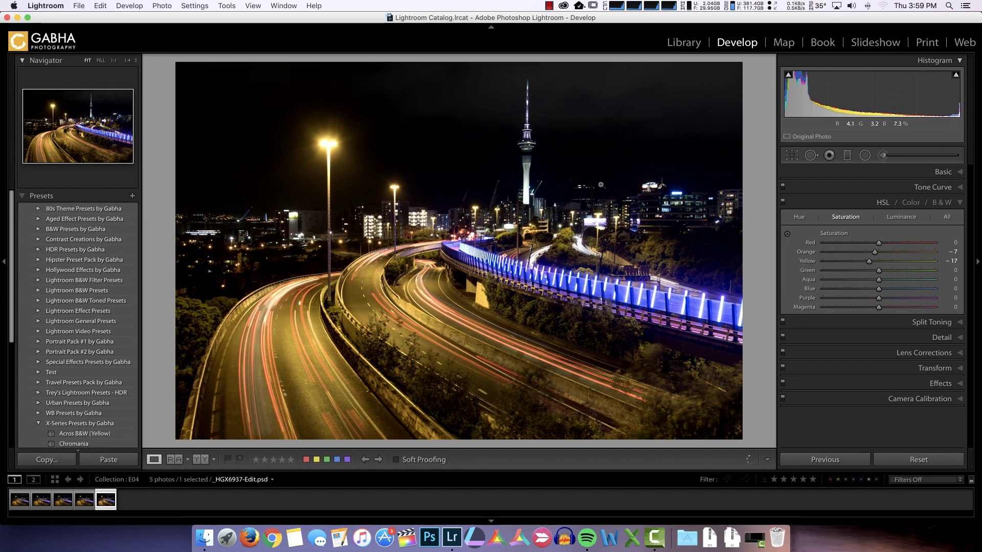
pyautogui.click(688, 45)
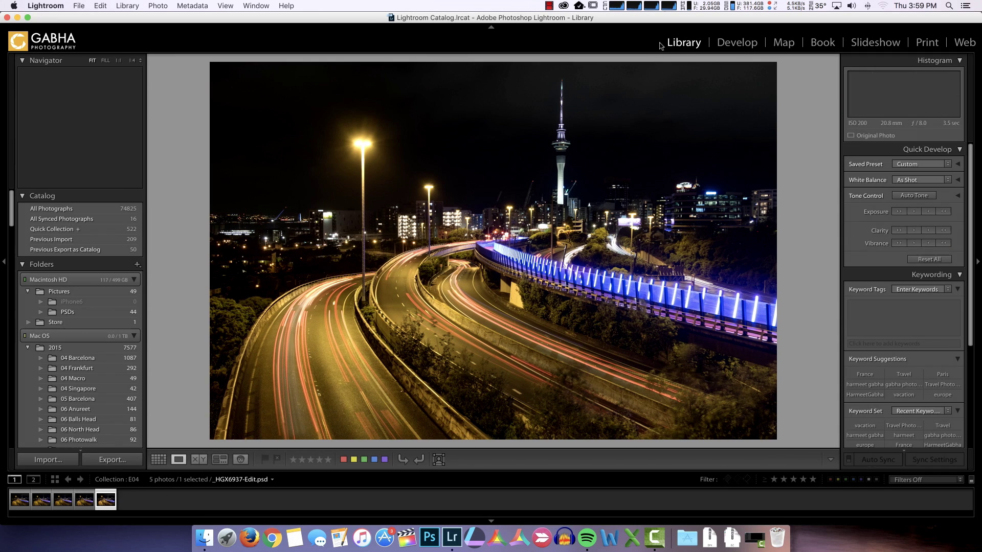
pyautogui.scroll(-15, 84, 358)
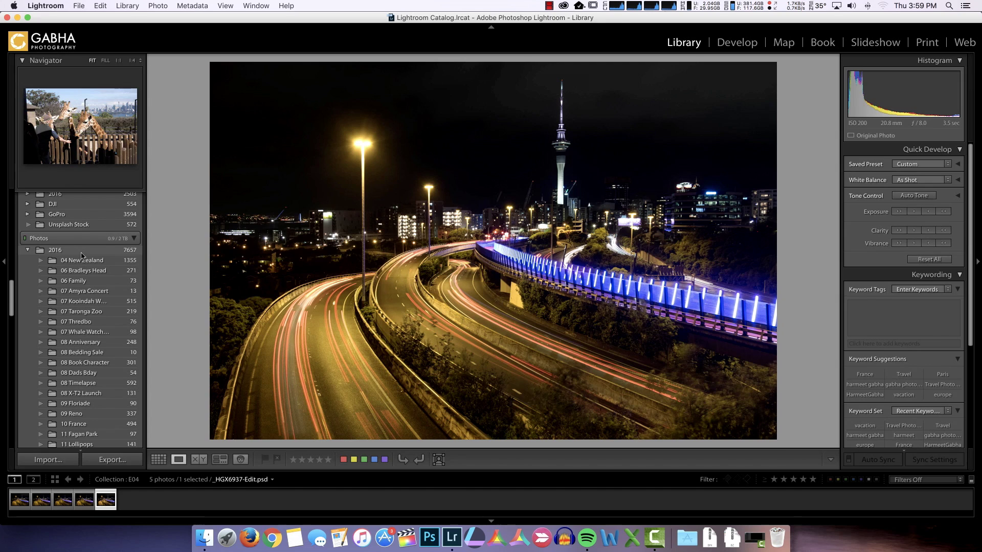
pyautogui.scroll(-5, 63, 257)
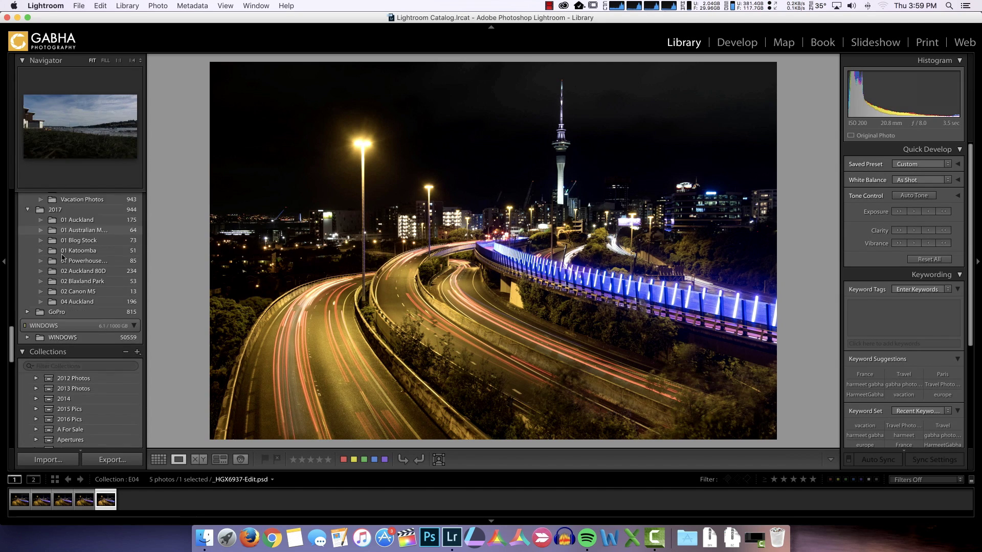
pyautogui.scroll(5, 62, 257)
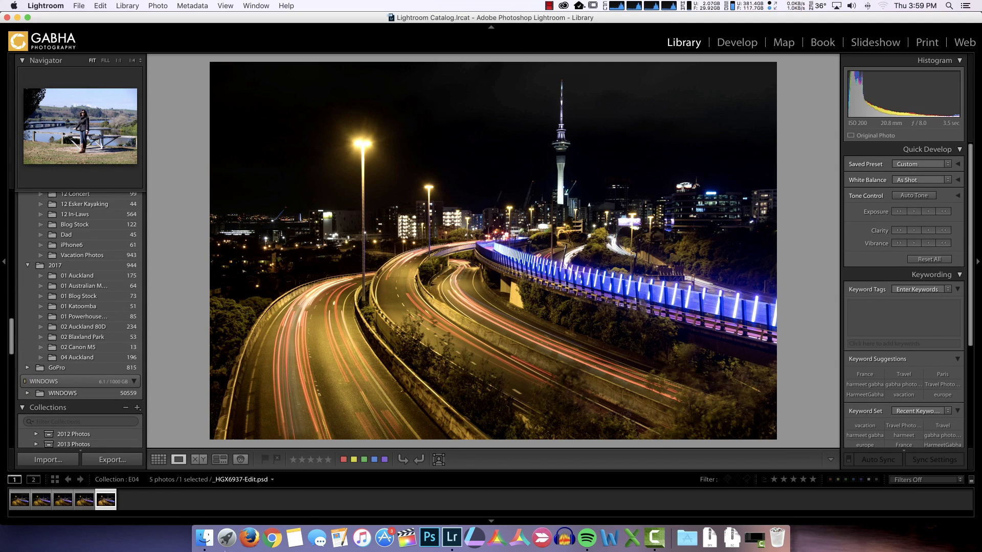
pyautogui.click(205, 536)
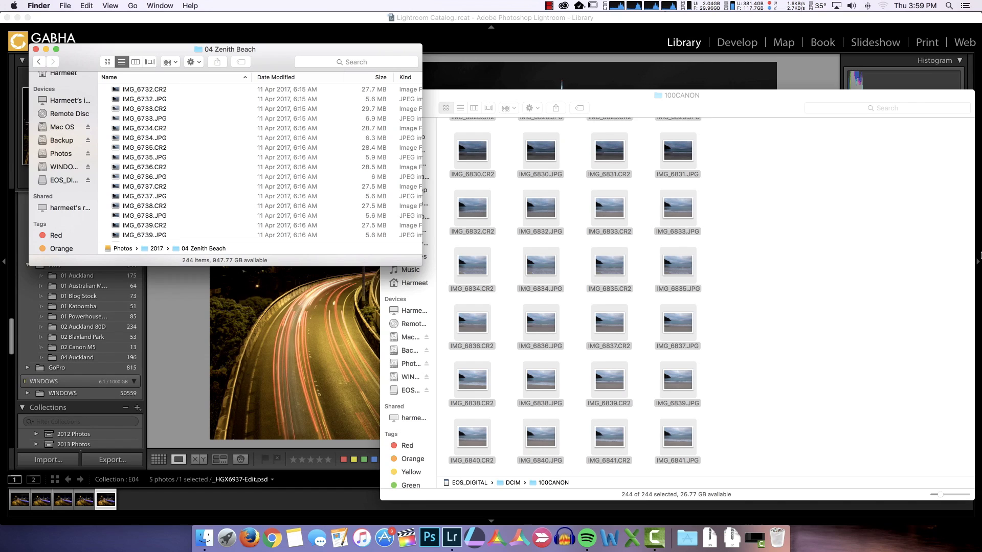
pyautogui.click(180, 400)
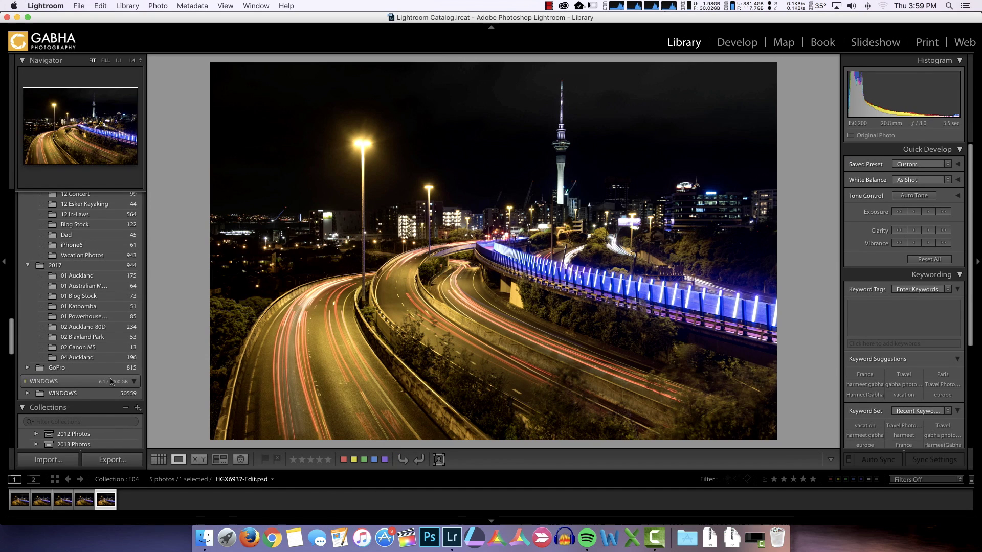
pyautogui.rightClick(56, 266)
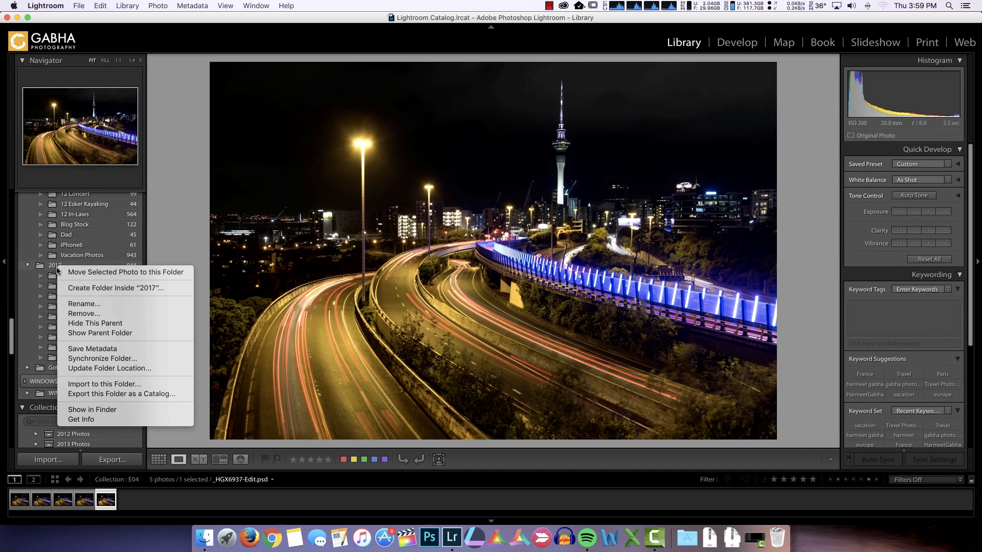
pyautogui.click(205, 538)
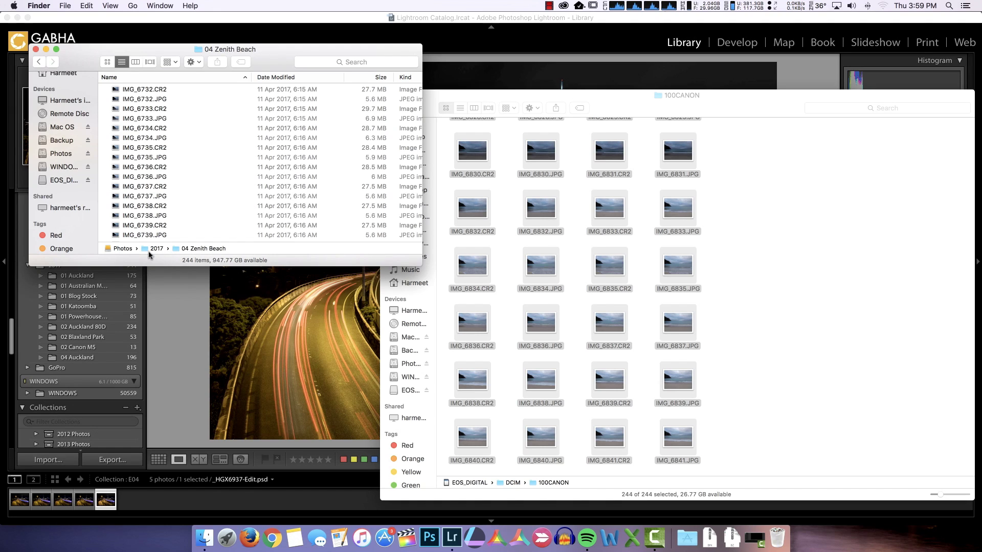
pyautogui.click(179, 321)
pyautogui.rightClick(70, 269)
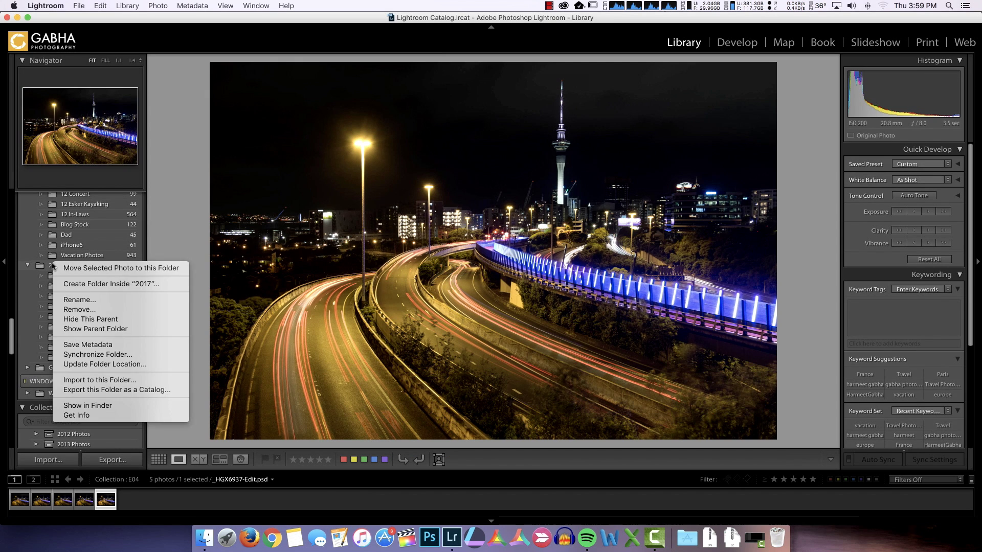
pyautogui.click(101, 357)
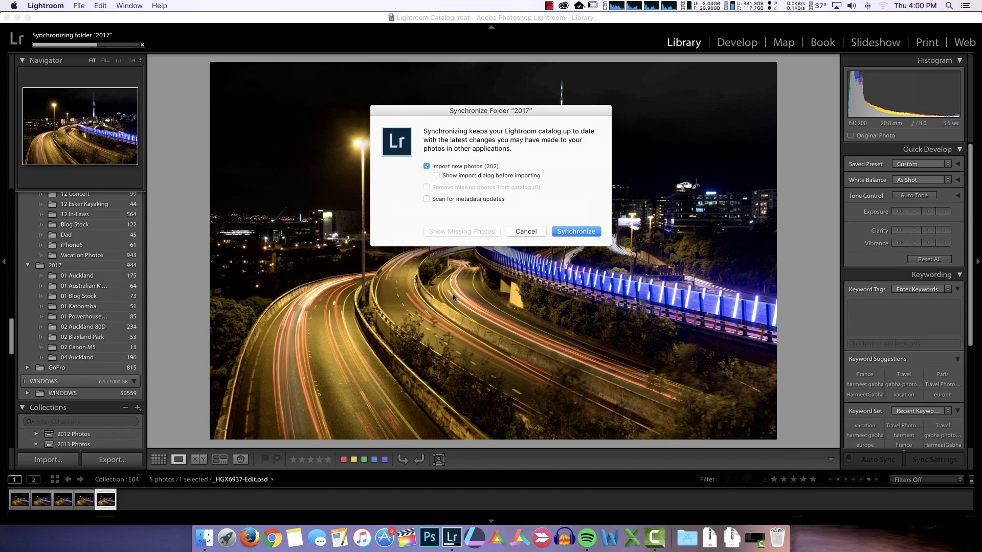
# Cancel folder sync, start Import Photos and Video, and select Photos › 2017 › 04 Zenith Beach as source
pyautogui.click(541, 231)
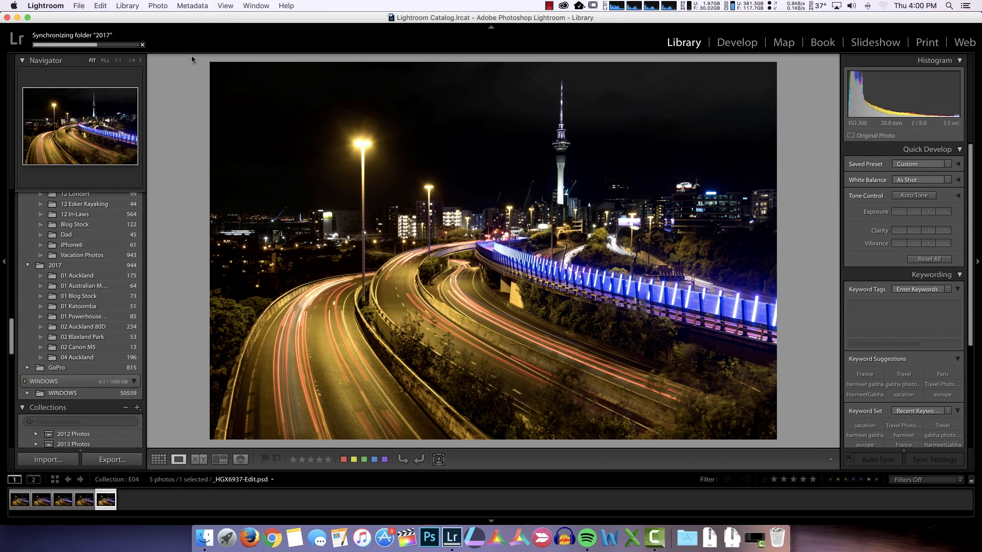
pyautogui.click(77, 5)
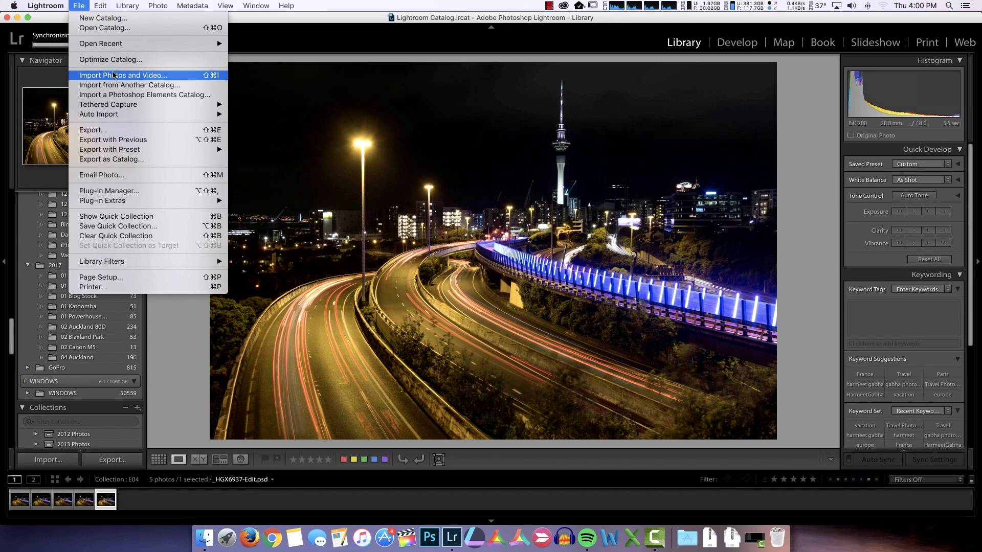
pyautogui.click(114, 76)
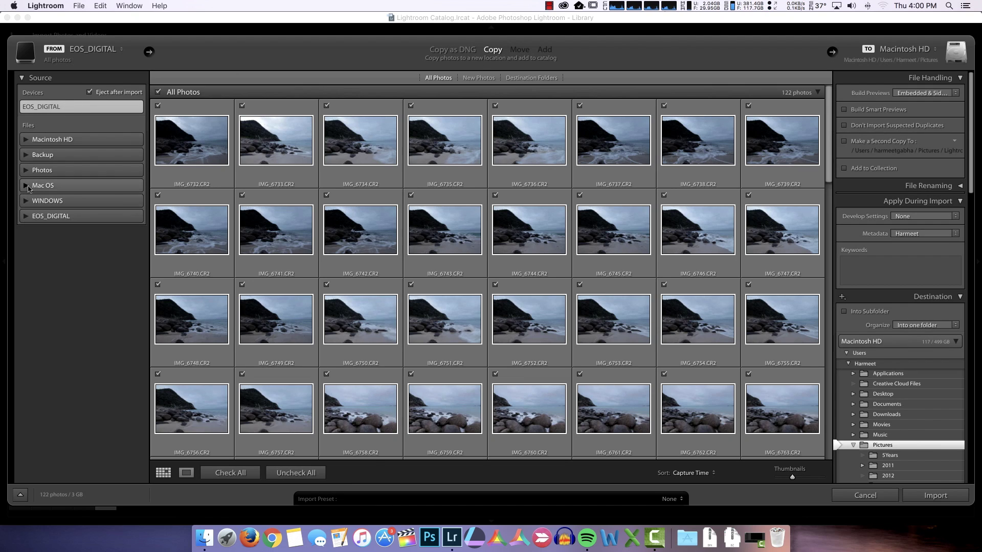
pyautogui.click(26, 169)
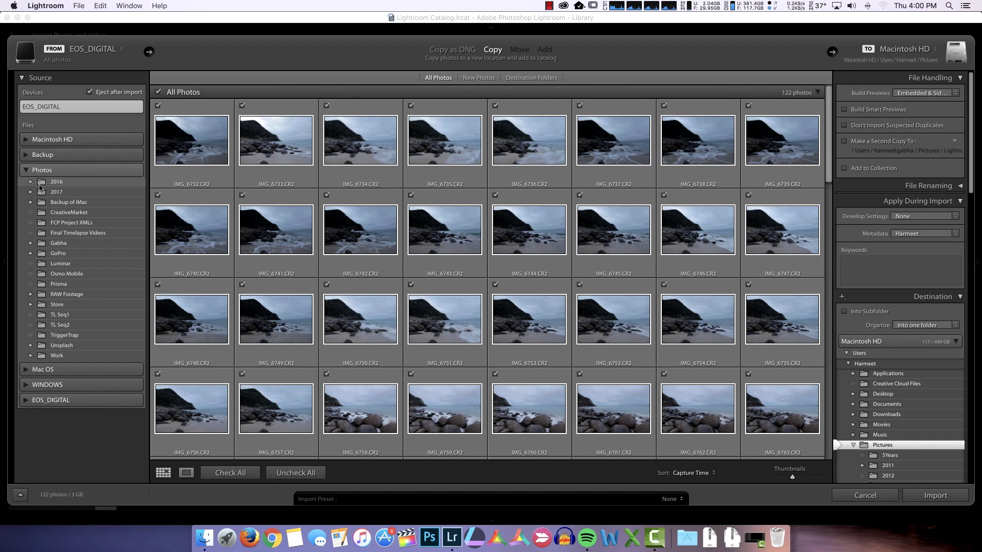
pyautogui.click(30, 192)
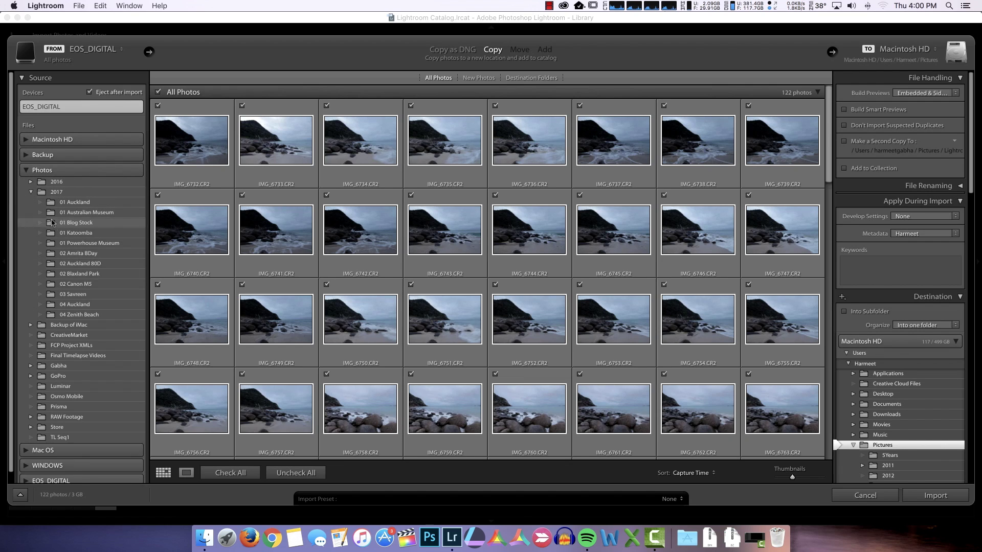
pyautogui.click(77, 314)
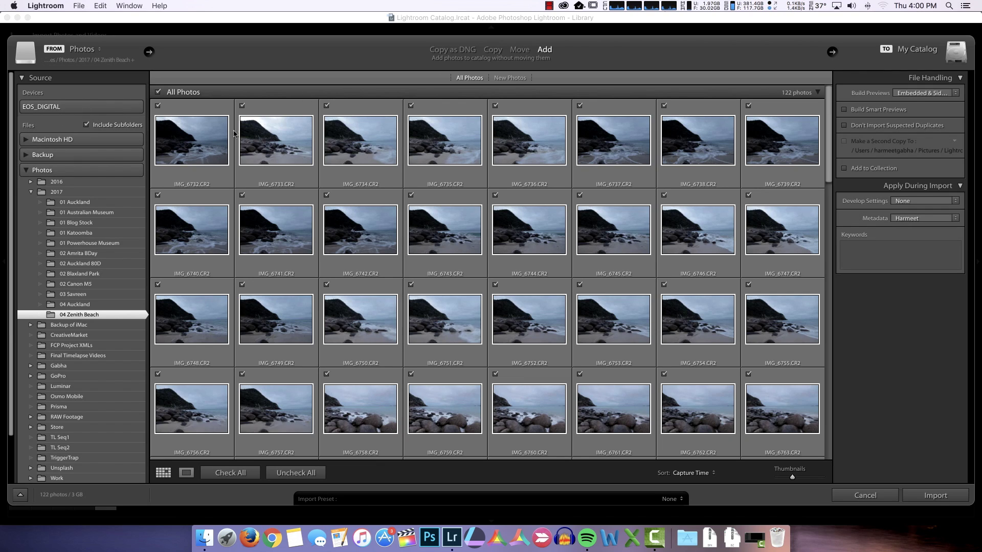
# Review the import thumbnails, keep the Build Previews setting, and show the Develop Settings presets
pyautogui.scroll(-10, 622, 169)
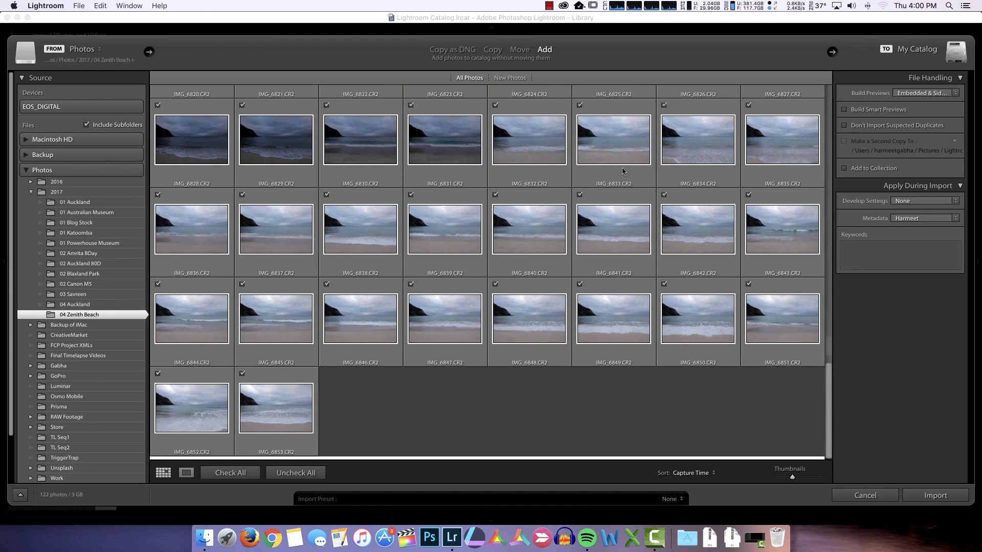
pyautogui.scroll(10, 622, 170)
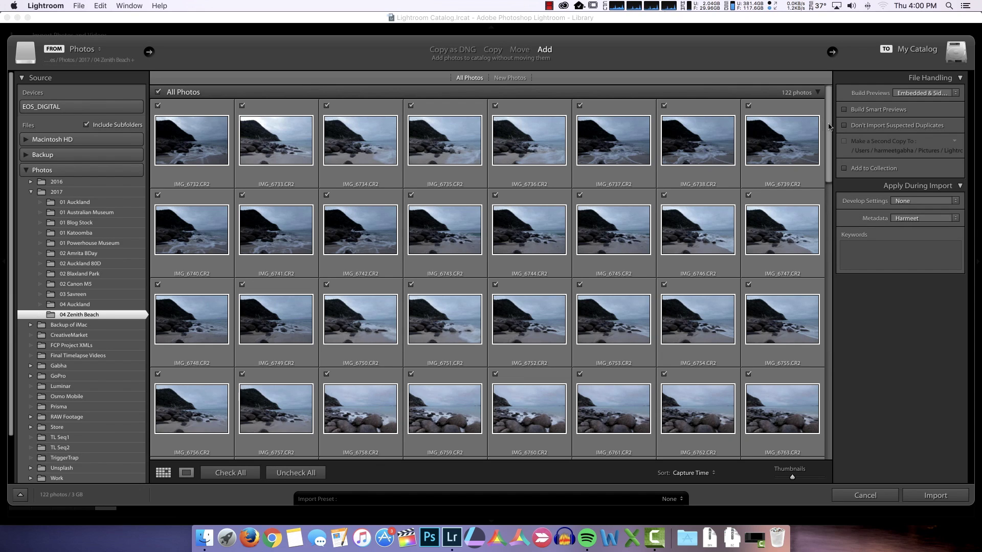
pyautogui.scroll(-5, 829, 127)
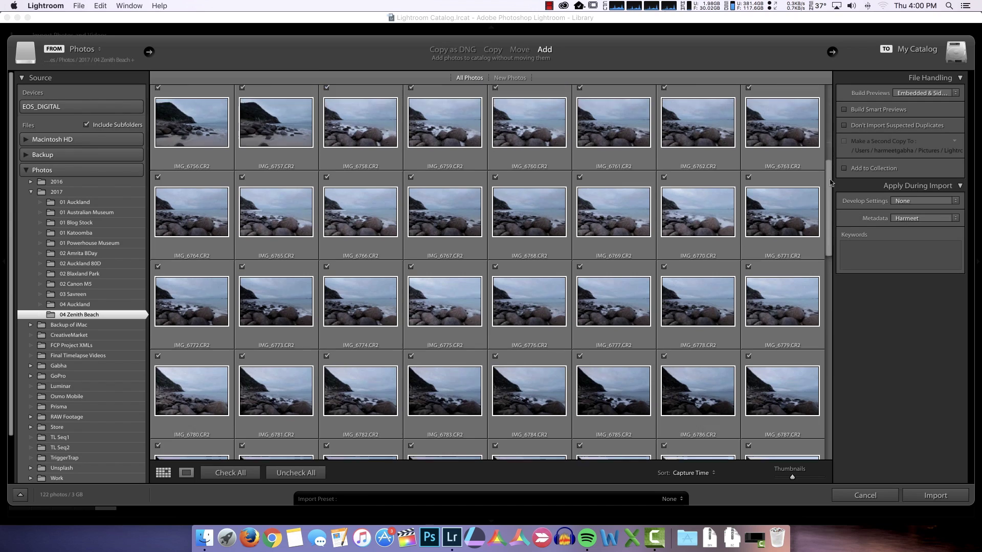
pyautogui.scroll(6, 823, 102)
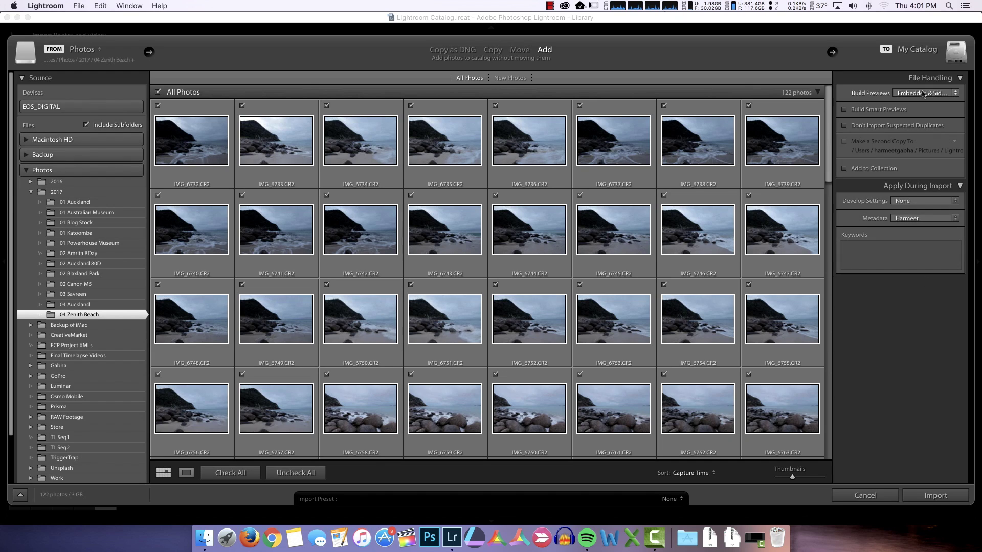
pyautogui.click(949, 97)
pyautogui.click(935, 93)
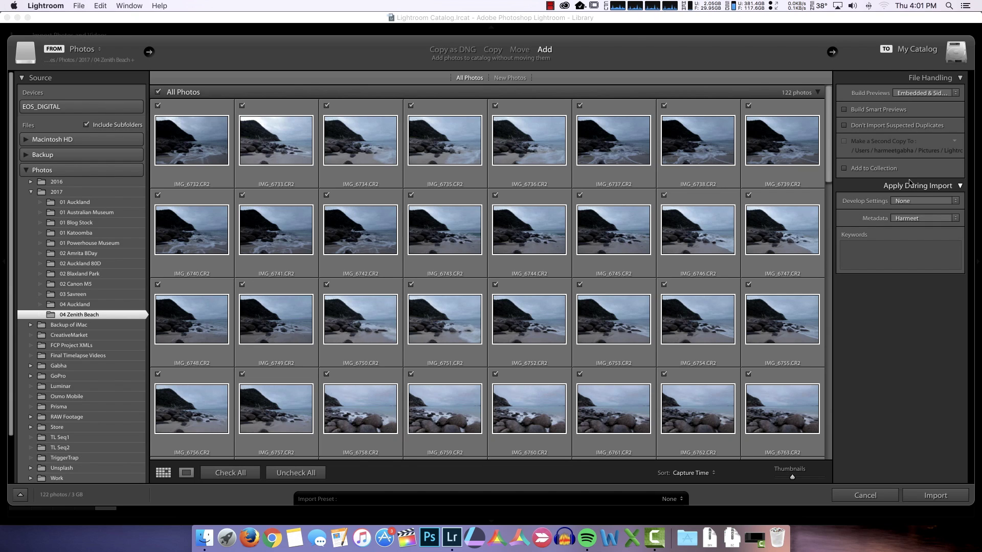
pyautogui.click(954, 202)
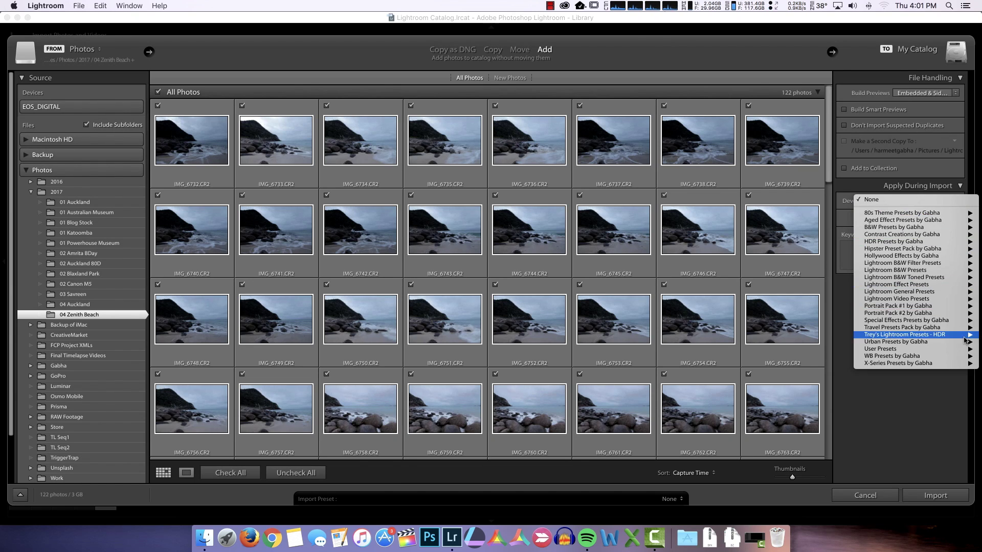
# Keep no develop preset and add the photographer's name keywords from autocomplete suggestions
pyautogui.click(929, 200)
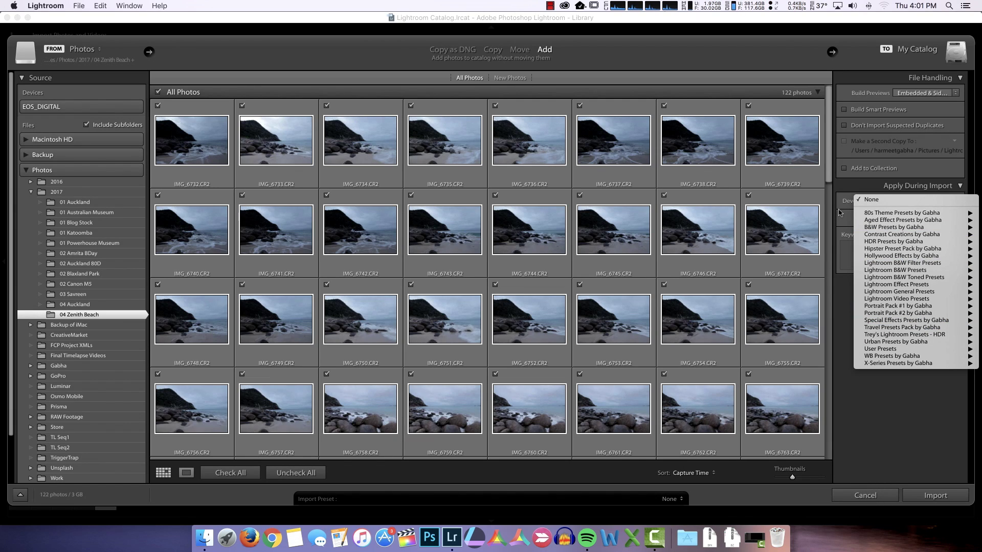
pyautogui.click(925, 264)
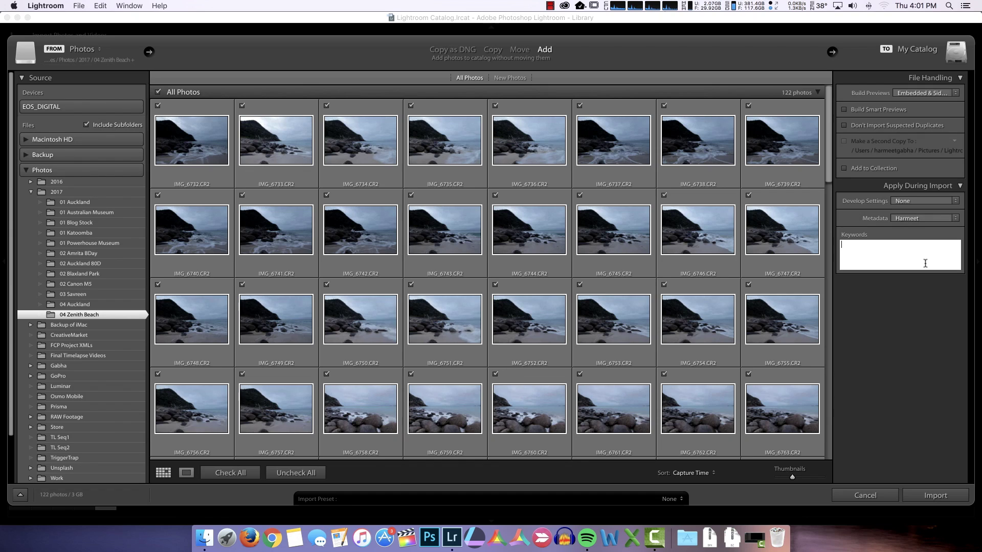
pyautogui.write('harmeet')
pyautogui.press('Down')
pyautogui.press('Return')
pyautogui.write(', harmeetga')
pyautogui.press('Down')
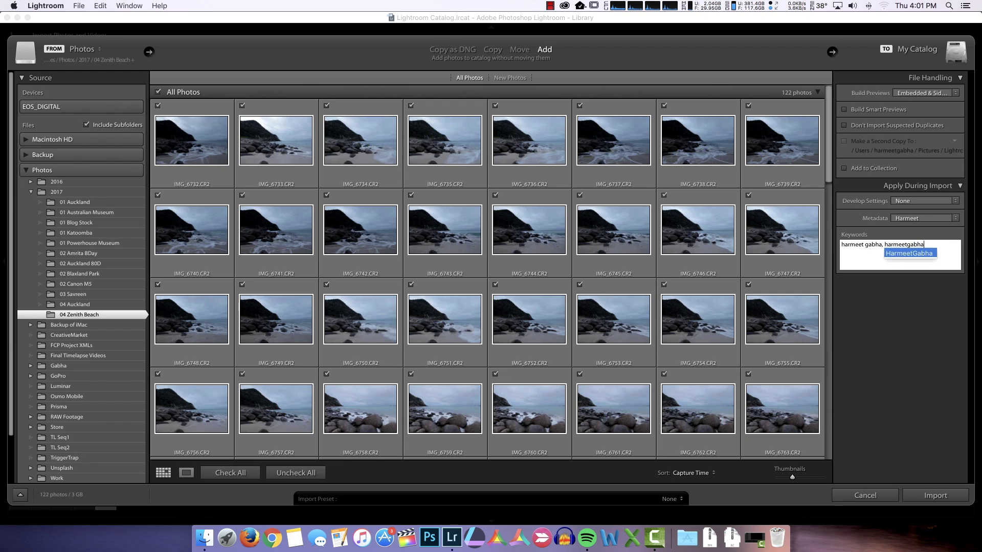
pyautogui.press('Return')
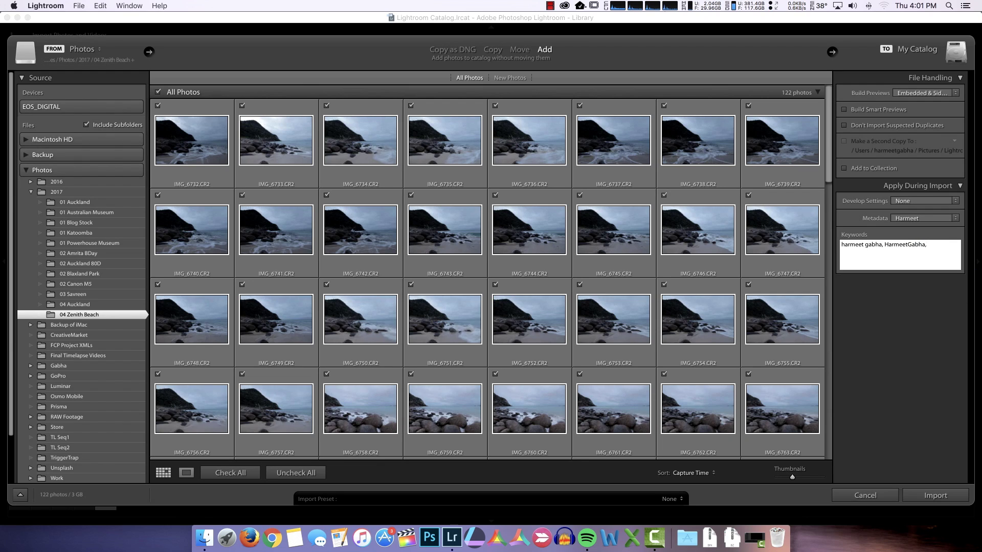
# Add keywords Travel, Travel Photography, Port Stephens, Nelson Bay, seascapes and landscapes
pyautogui.write('travel')
pyautogui.press('Return')
pyautogui.write('Travel')
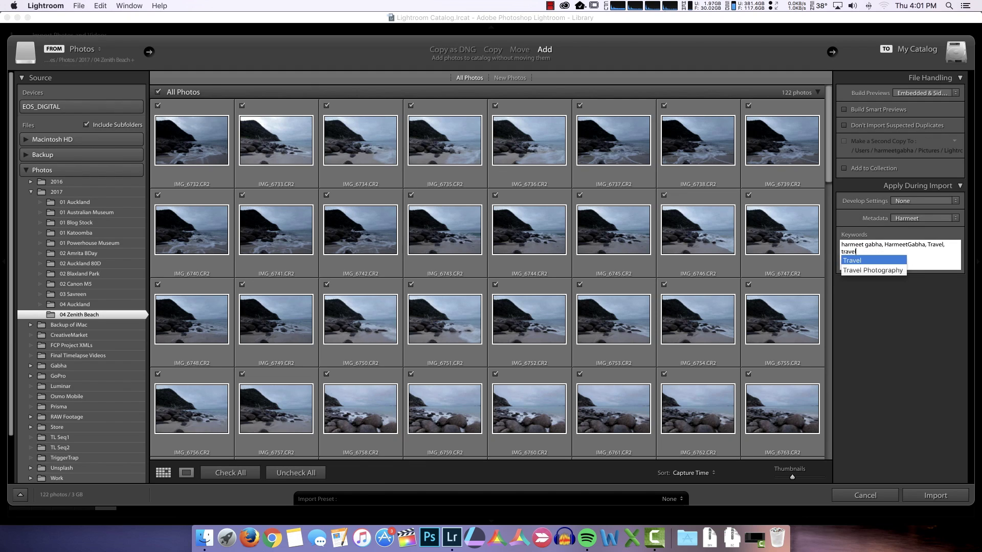
pyautogui.press('Down')
pyautogui.press('Return')
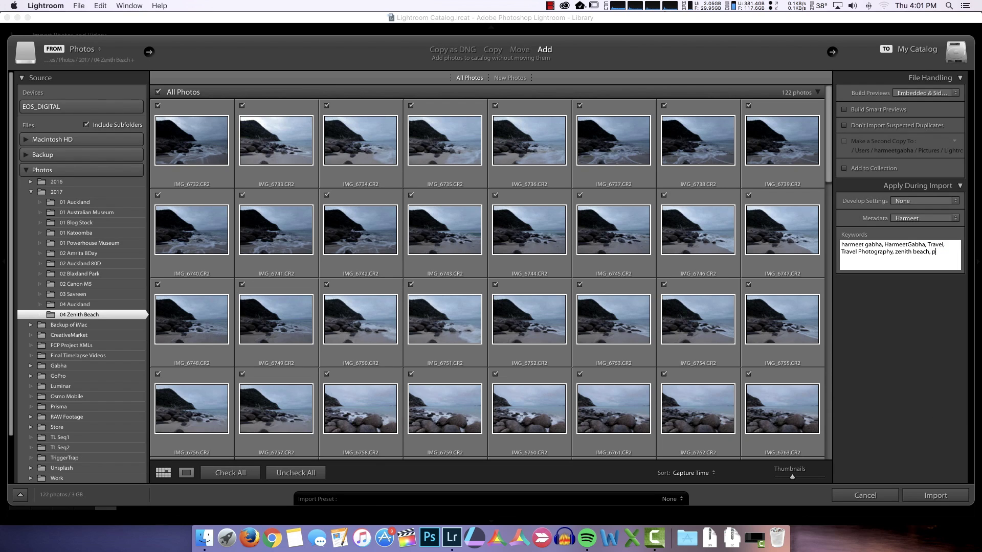
pyautogui.write('e')
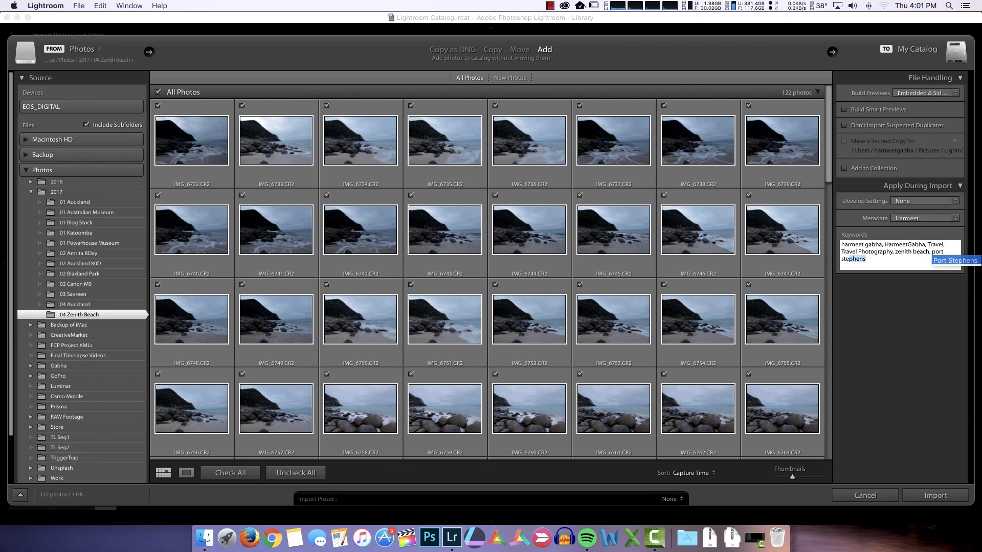
pyautogui.press('Return')
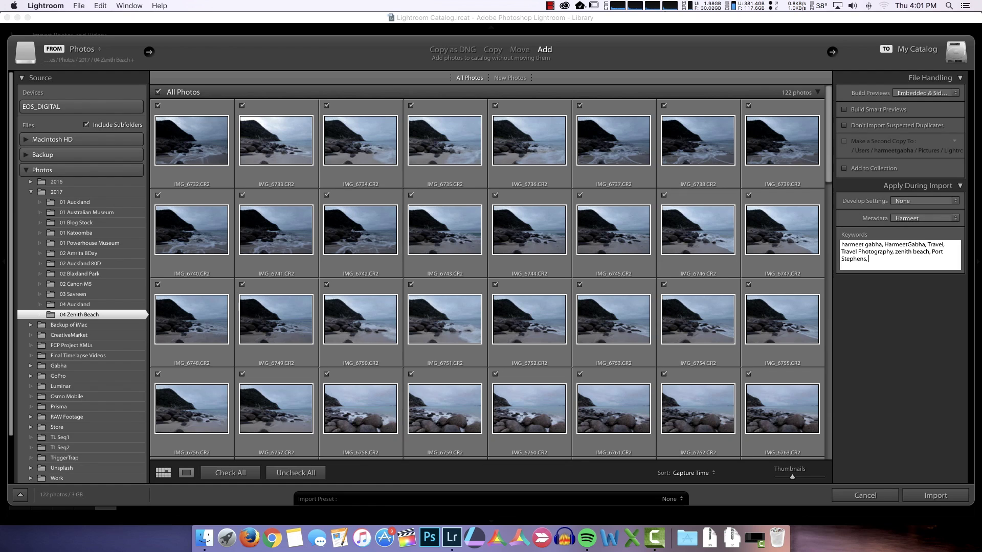
pyautogui.write('Nelson bay')
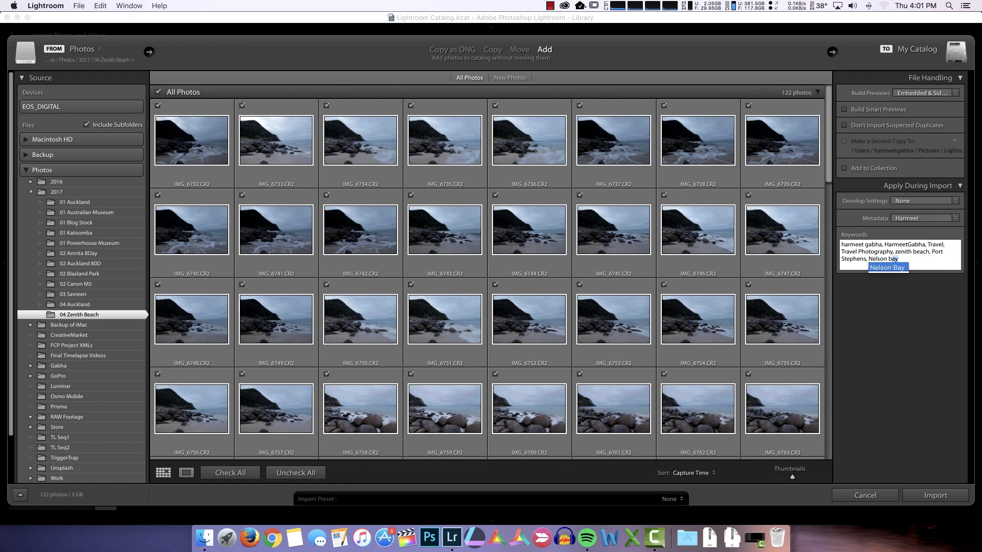
pyautogui.press('Return')
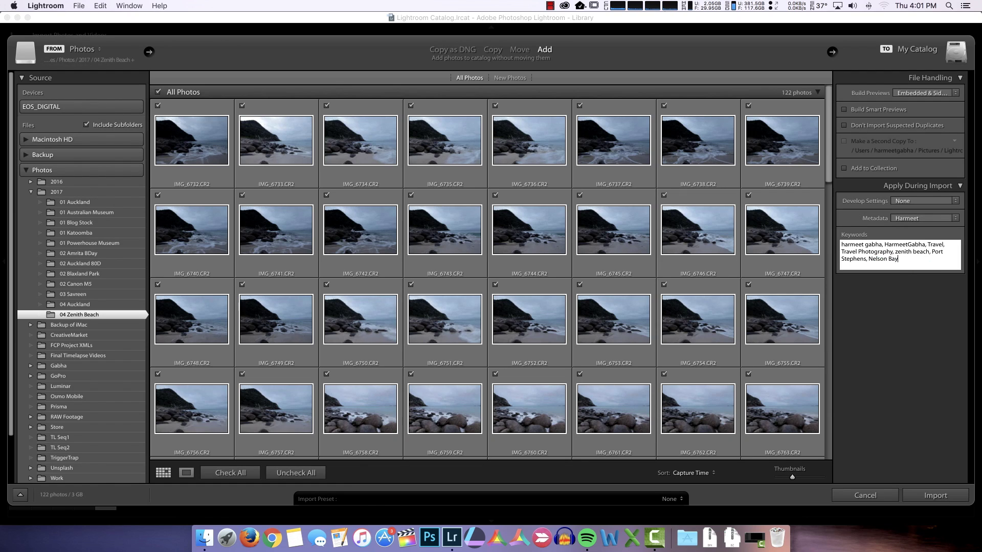
pyautogui.write(', seascapes')
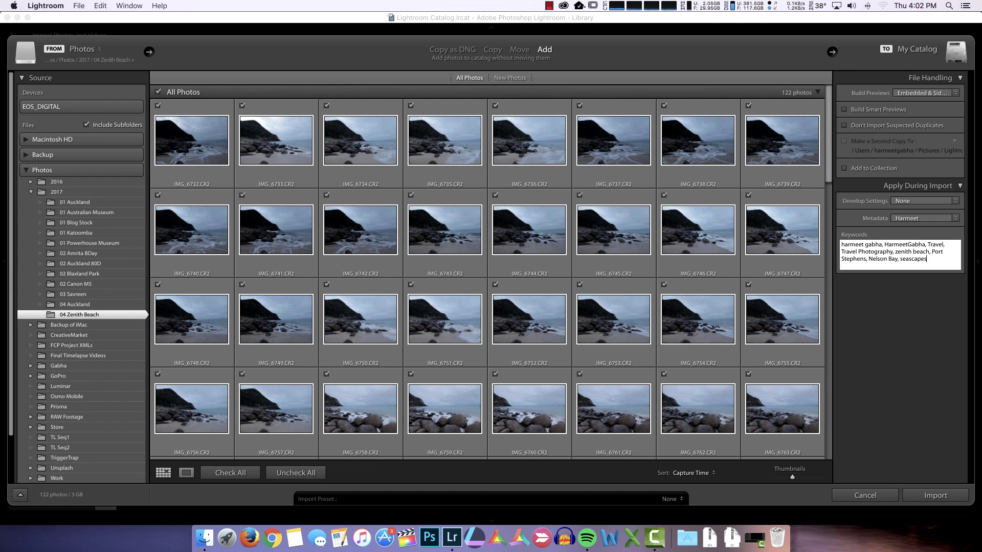
pyautogui.write(', landscapes')
pyautogui.press('Return')
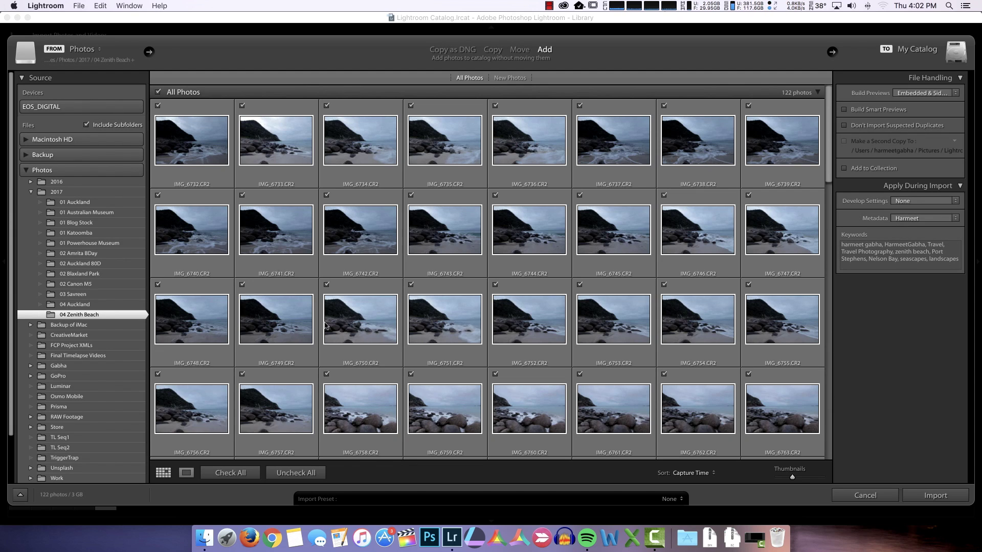
# Import the 122 Zenith Beach photos into the catalog
pyautogui.click(934, 496)
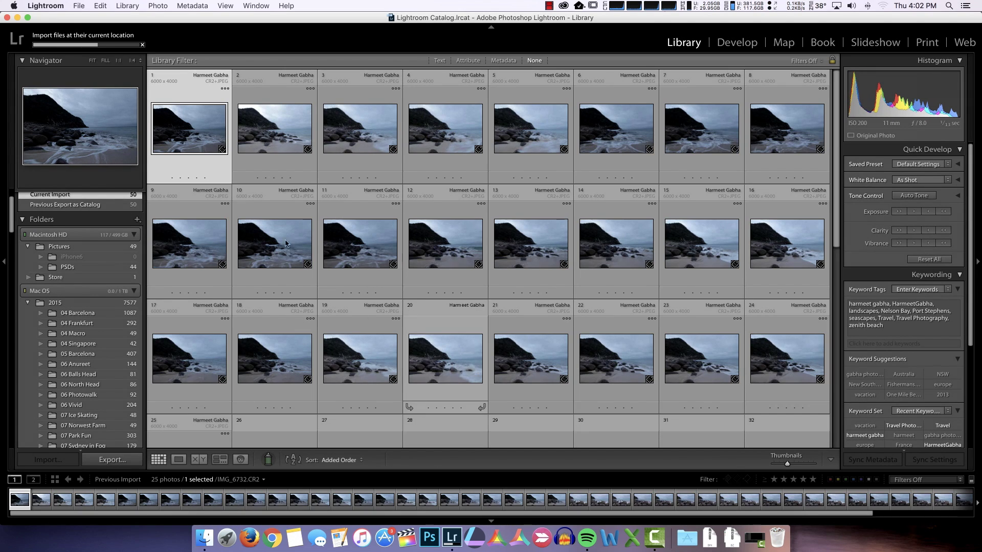
pyautogui.scroll(2, 135, 220)
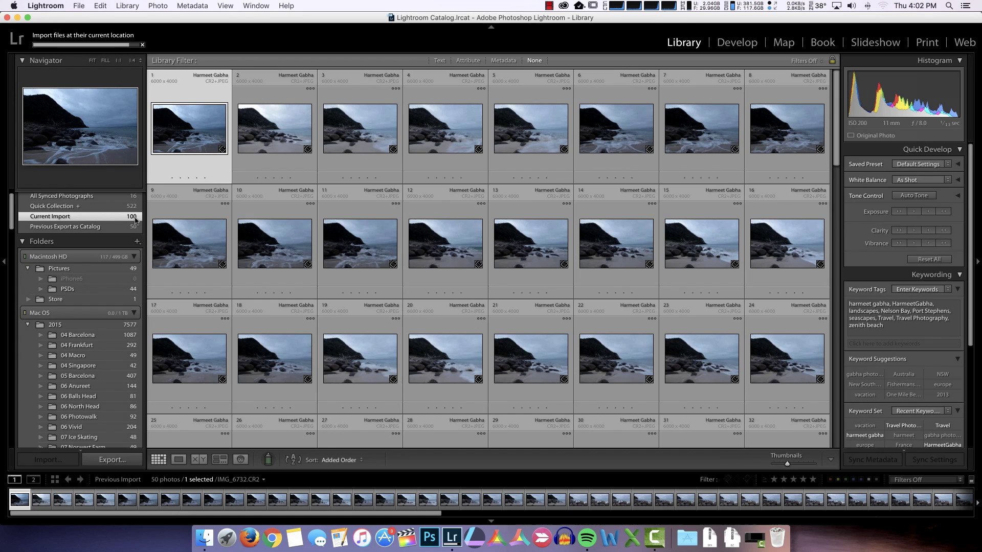
pyautogui.scroll(-10, 134, 243)
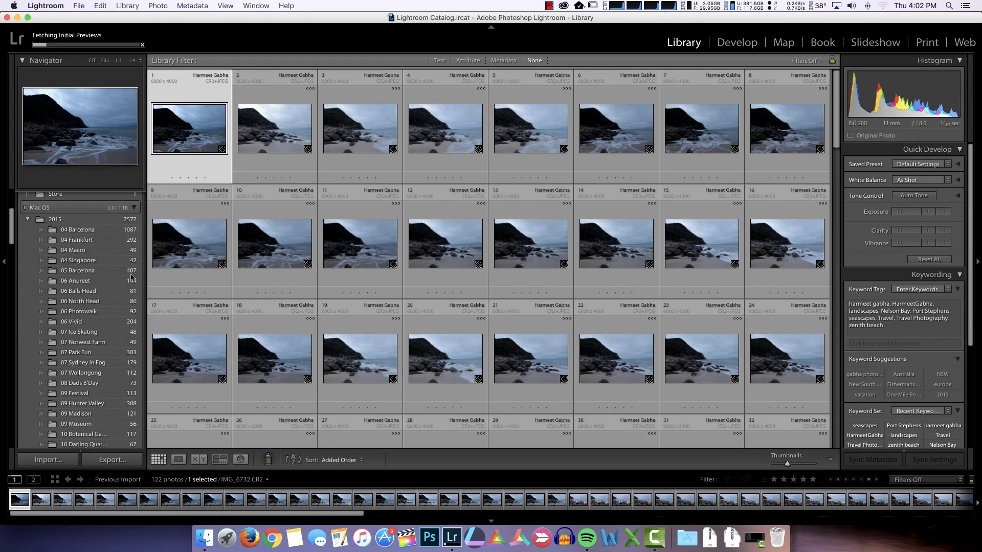
pyautogui.scroll(-5, 132, 278)
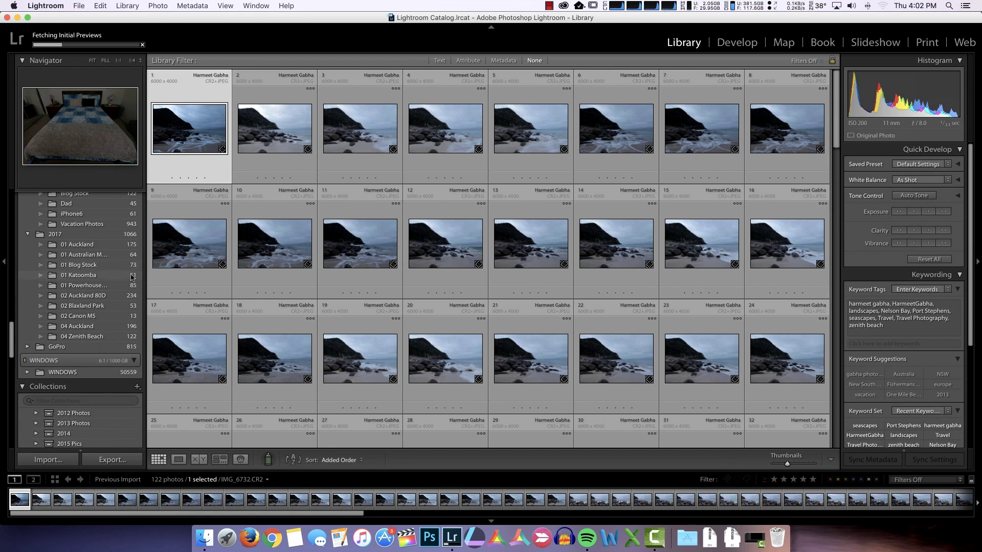
# Show the 04 Zenith Beach folder in the Library and browse through its imported photos
pyautogui.click(141, 336)
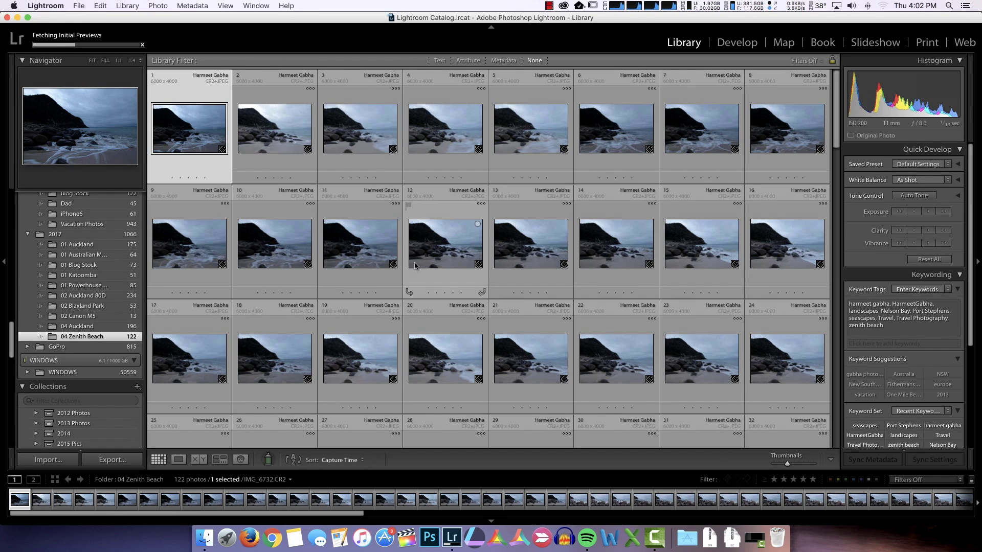
pyautogui.scroll(-5, 415, 266)
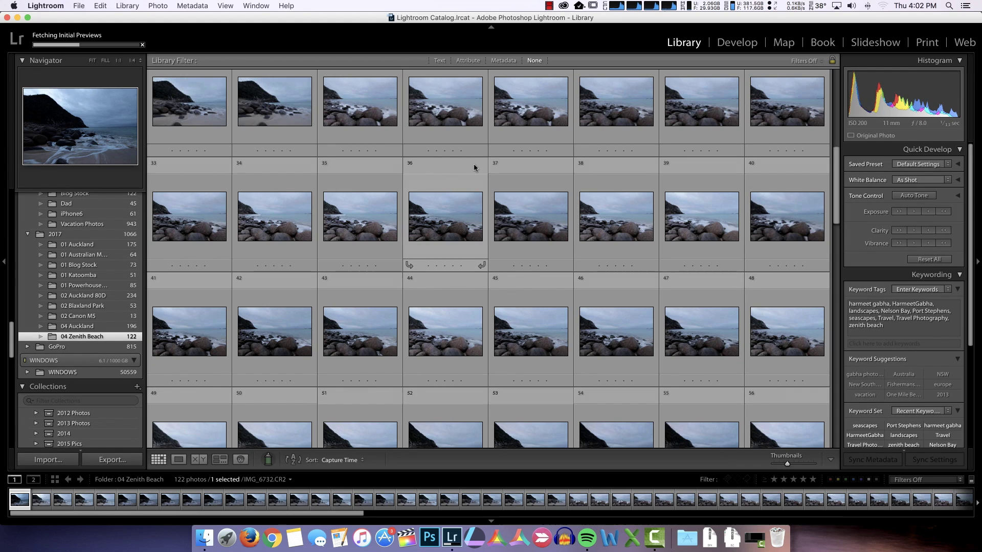
pyautogui.scroll(5, 480, 170)
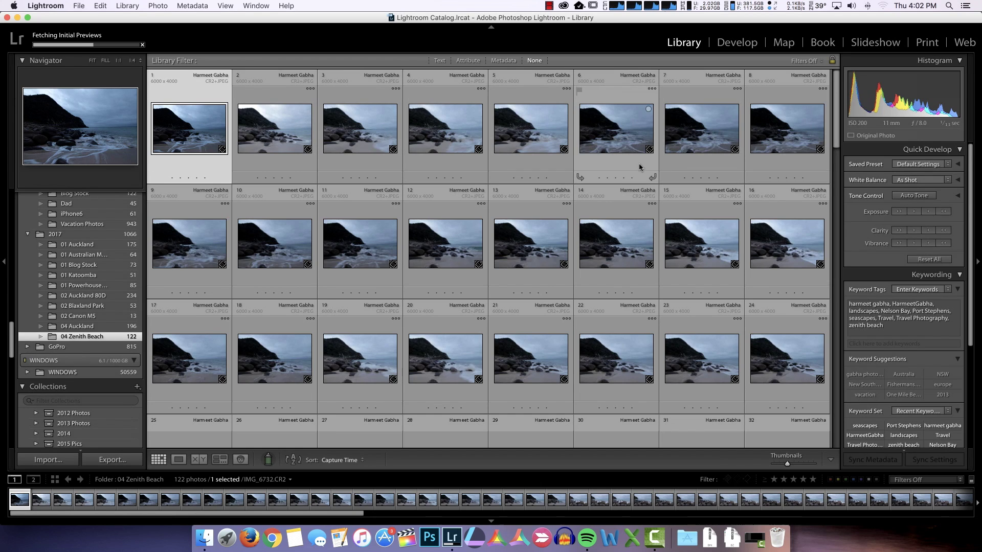
pyautogui.scroll(-10, 639, 166)
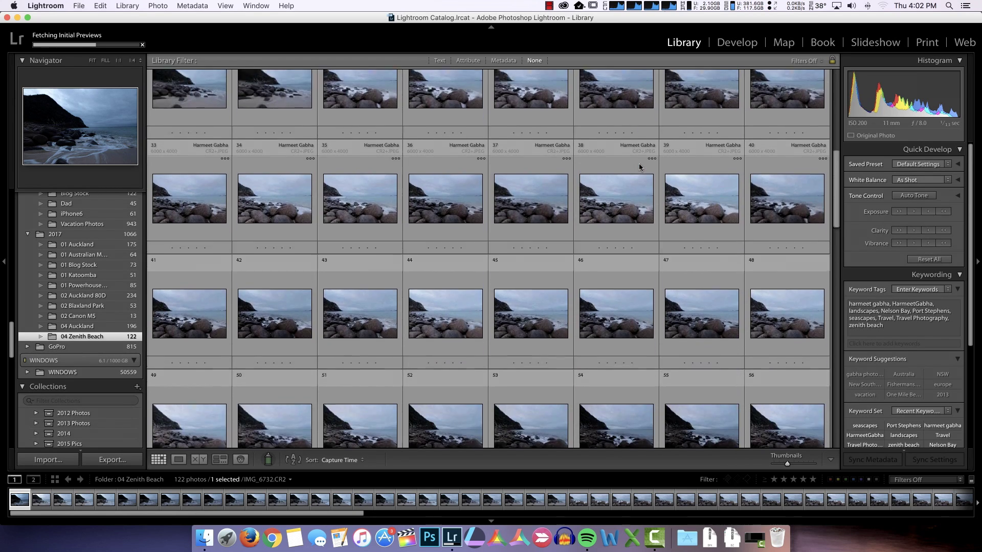
pyautogui.scroll(-1, 639, 167)
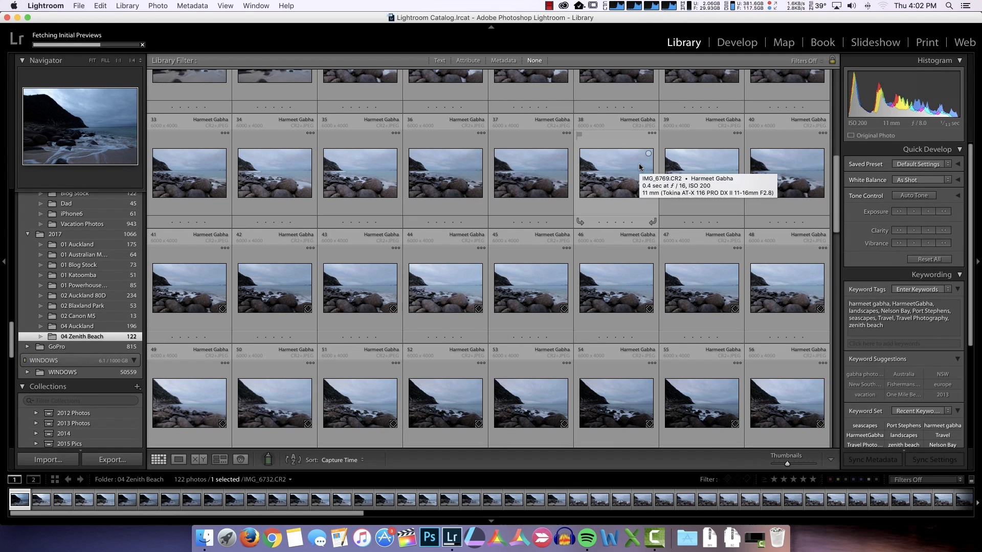
pyautogui.scroll(-1, 297, 173)
pyautogui.scroll(-10, 297, 173)
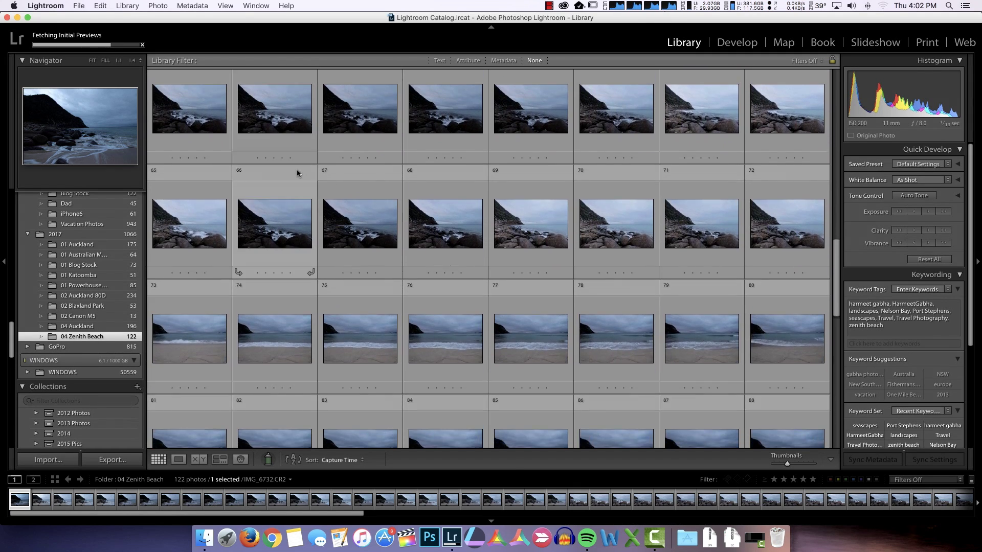
pyautogui.scroll(-9, 297, 173)
pyautogui.scroll(10, 611, 376)
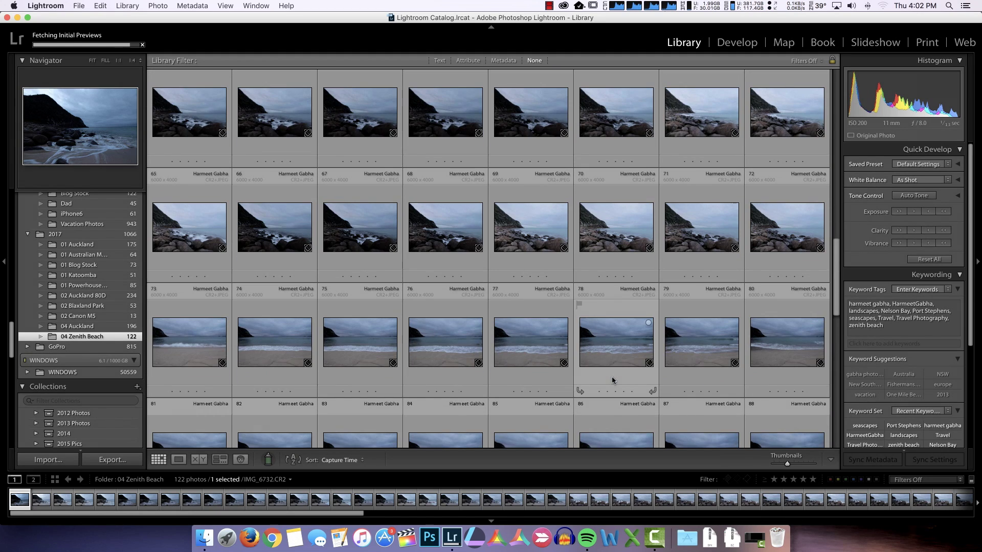
# Open IMG_6801 in Develop, expand the Basic panel, and pull Highlights down to −45
pyautogui.doubleClick(603, 226)
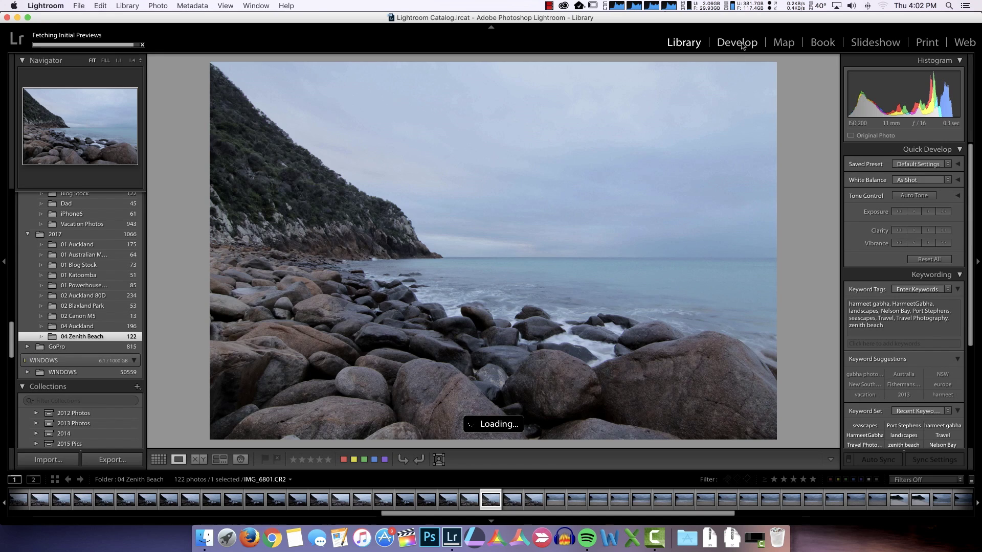
pyautogui.click(737, 43)
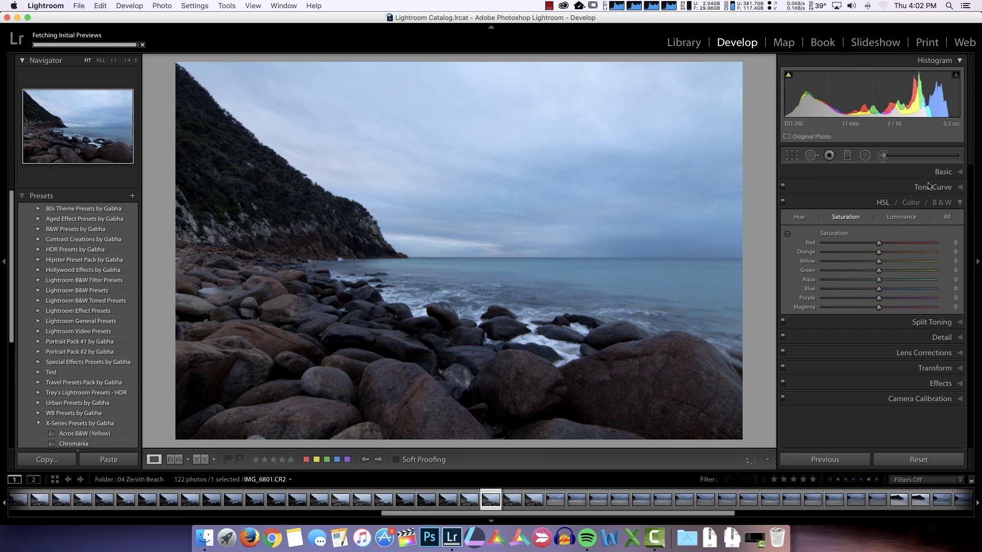
pyautogui.click(941, 173)
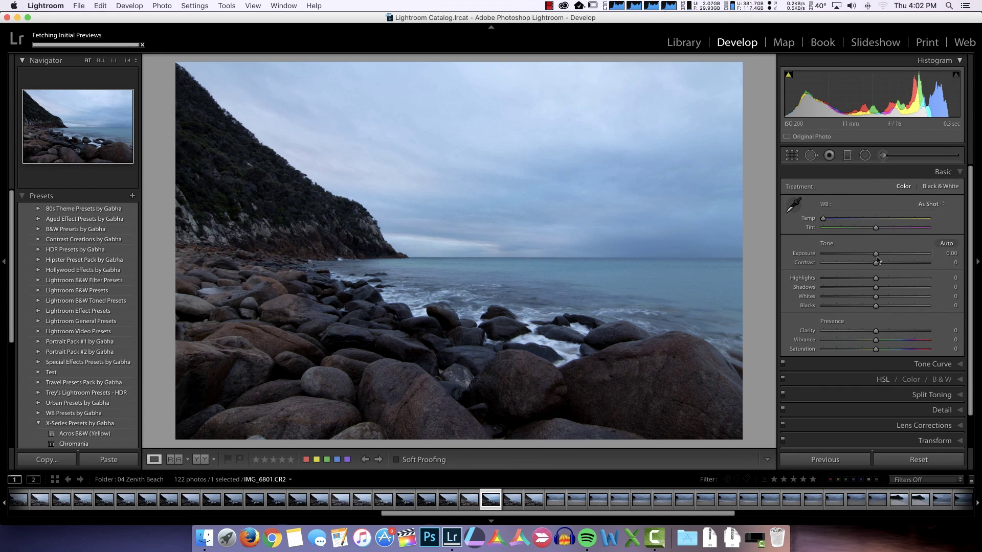
pyautogui.moveTo(876, 279); pyautogui.dragTo(860, 307)
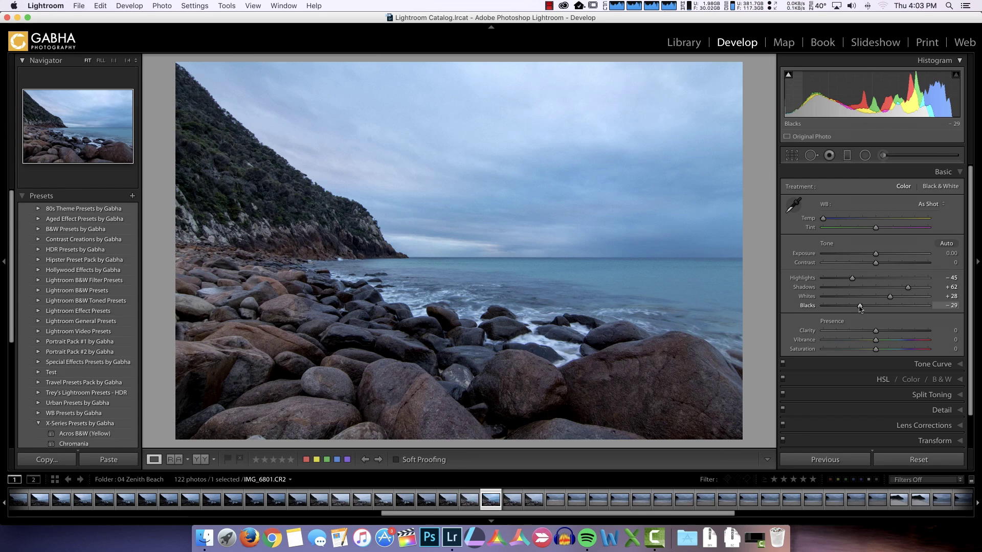
# Start a new File › Import Photos and Video for the EOS_DIGITAL camera card
pyautogui.click(45, 6)
pyautogui.moveTo(77, 5)
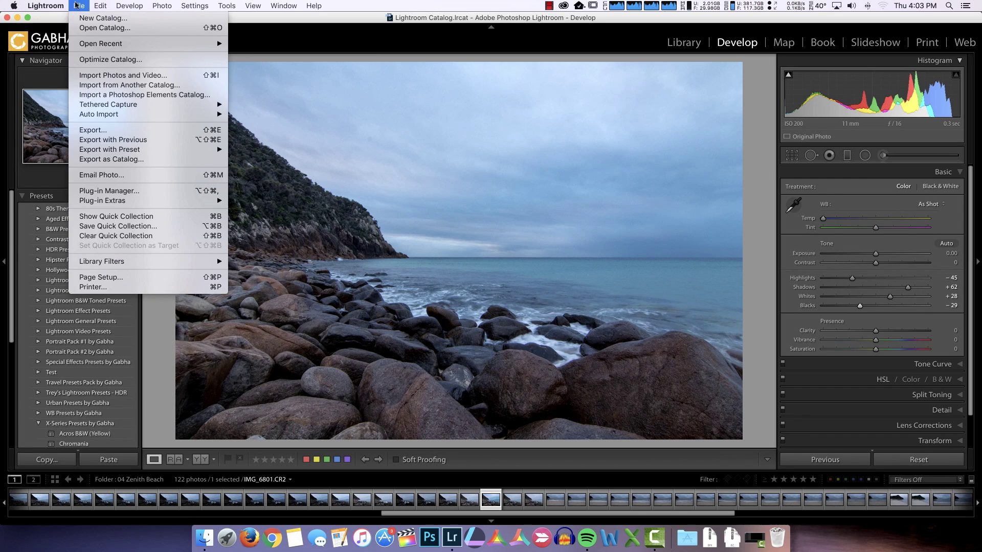
pyautogui.click(103, 77)
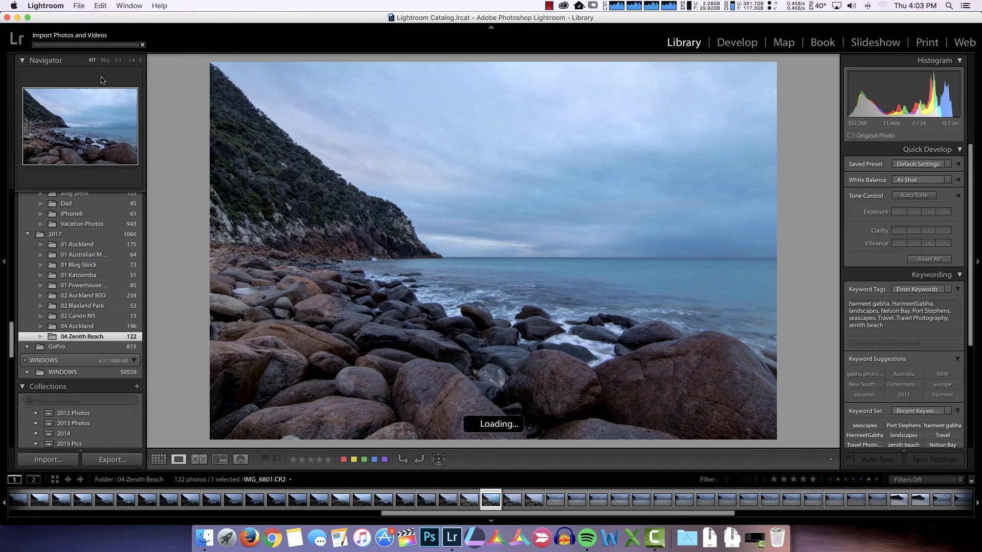